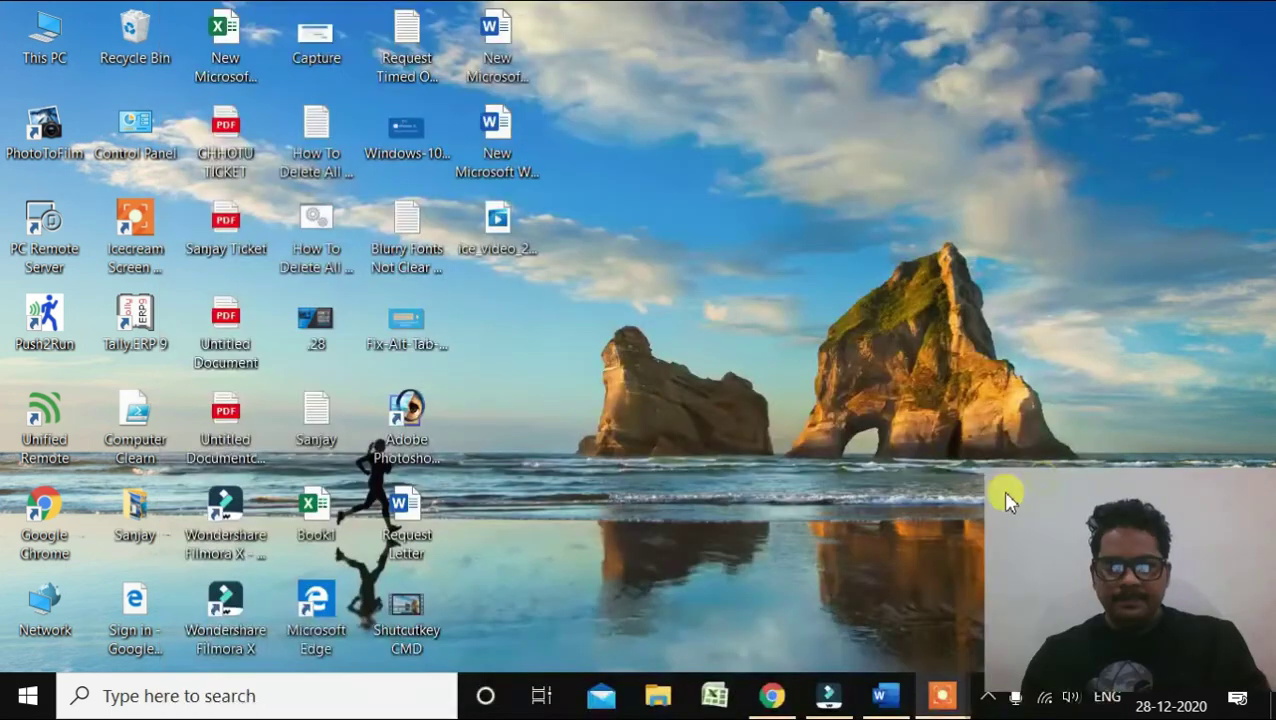
- Insert the envelope symbol ✉ (Alt+9993) into the Envelope row's Symbol cell
left_click(870, 690)
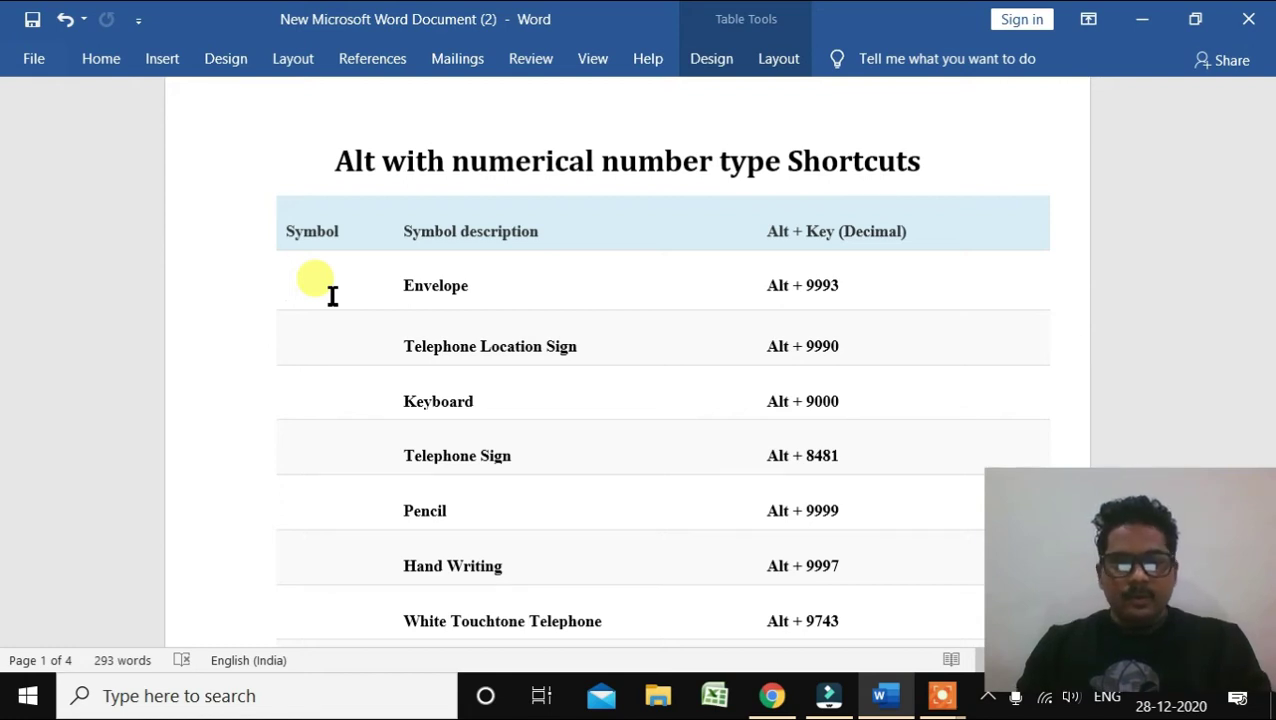
left_click(767, 285)
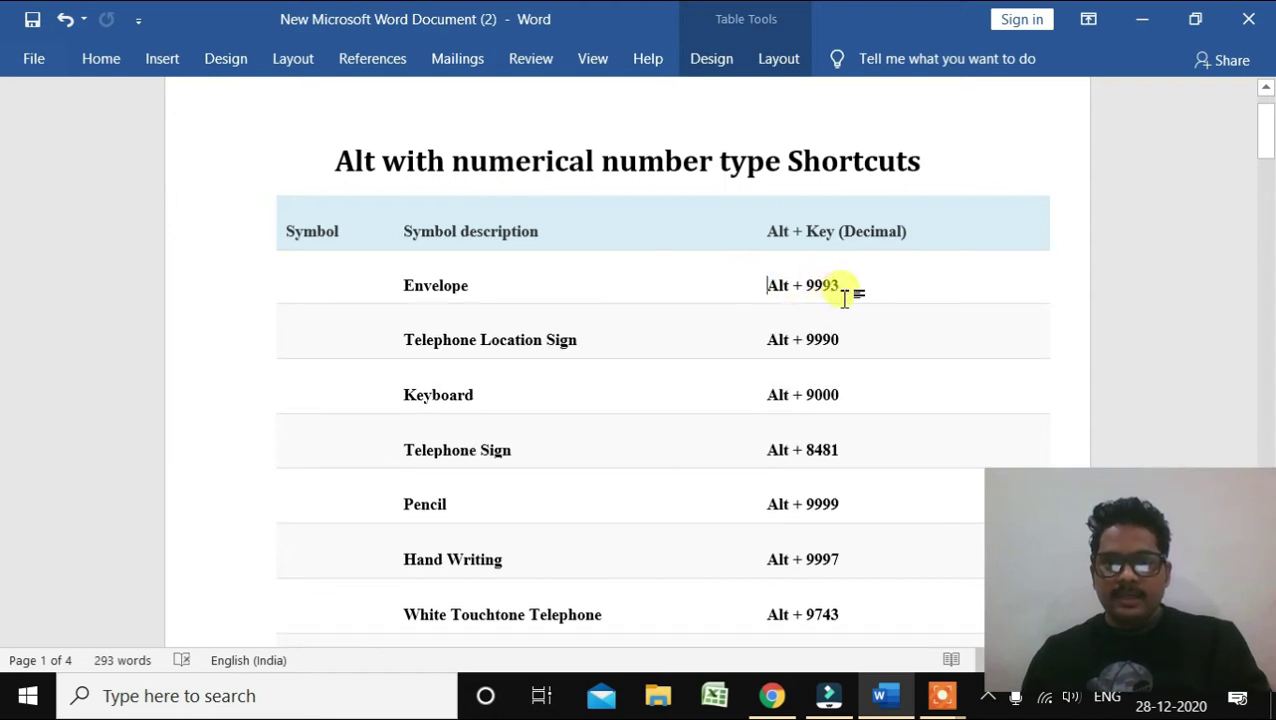
left_click(305, 290)
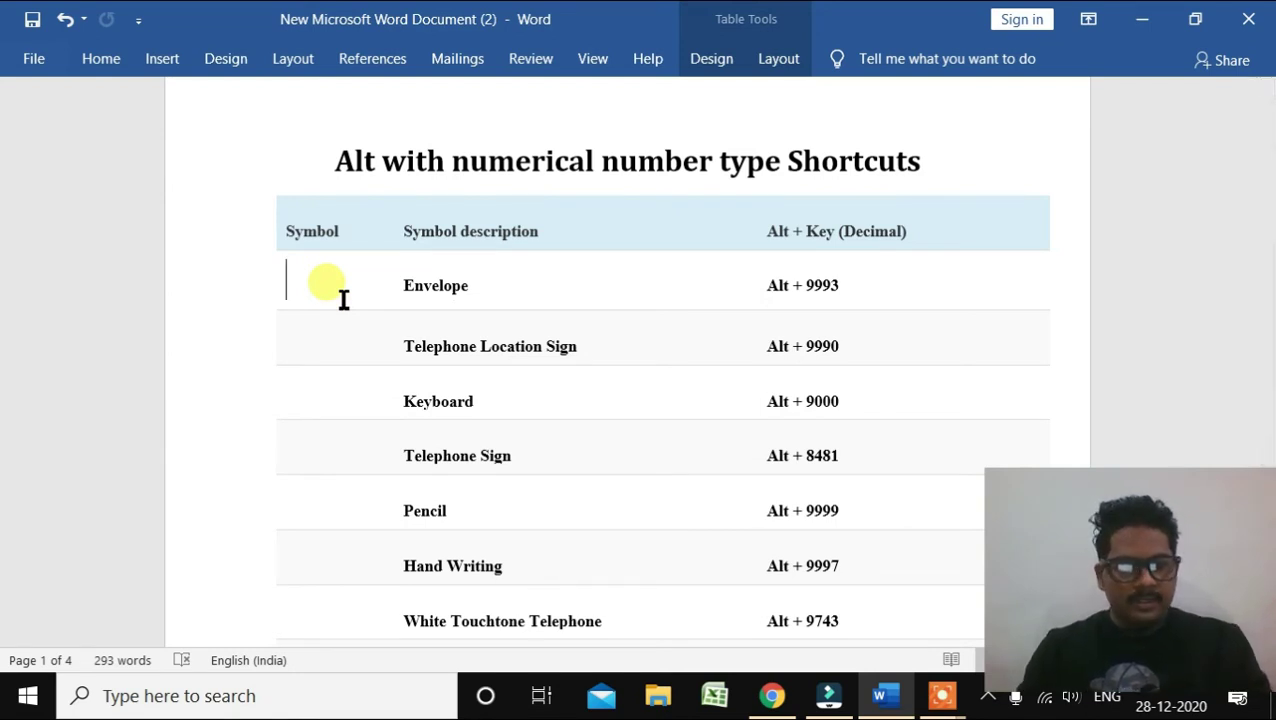
key("alt")
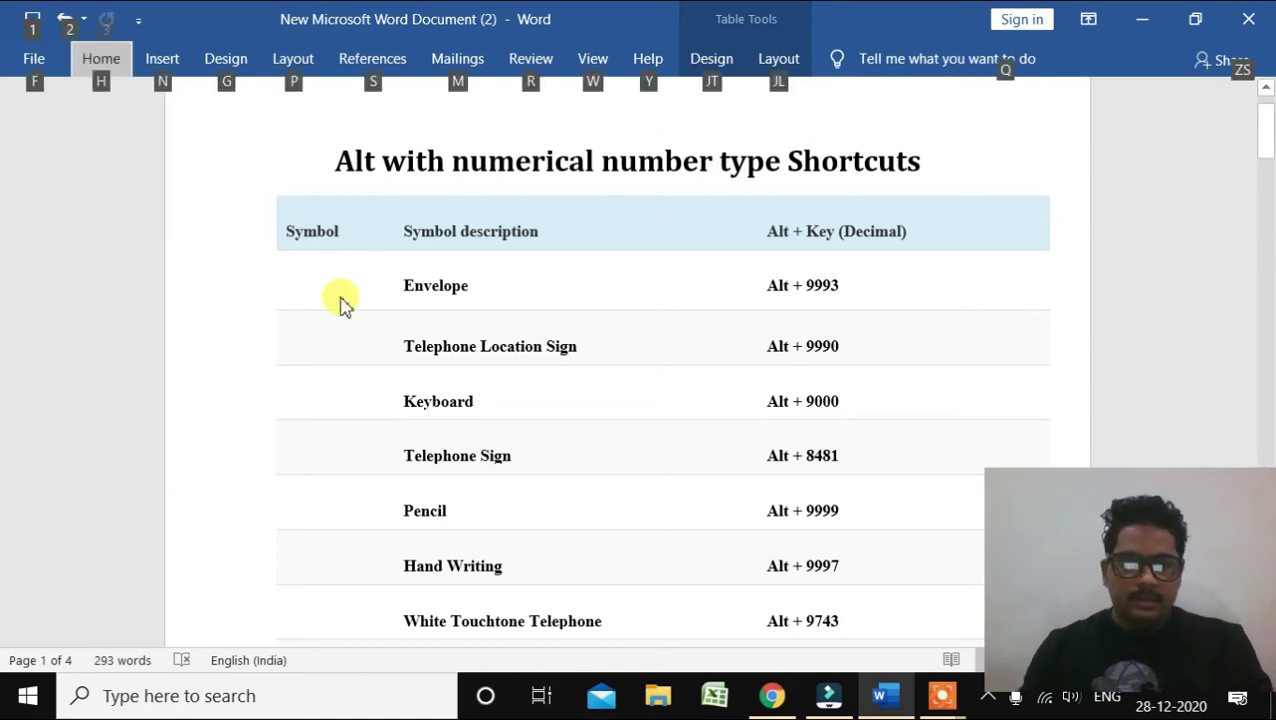
left_click(331, 297)
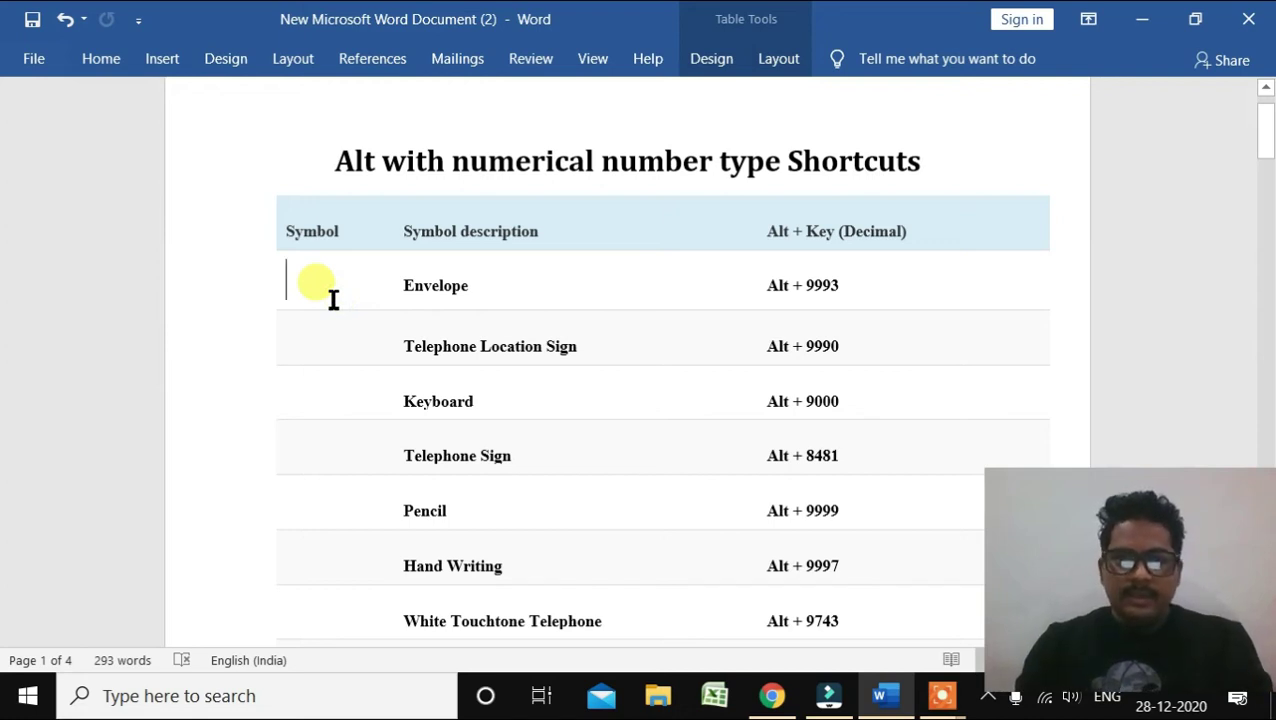
type("✉")
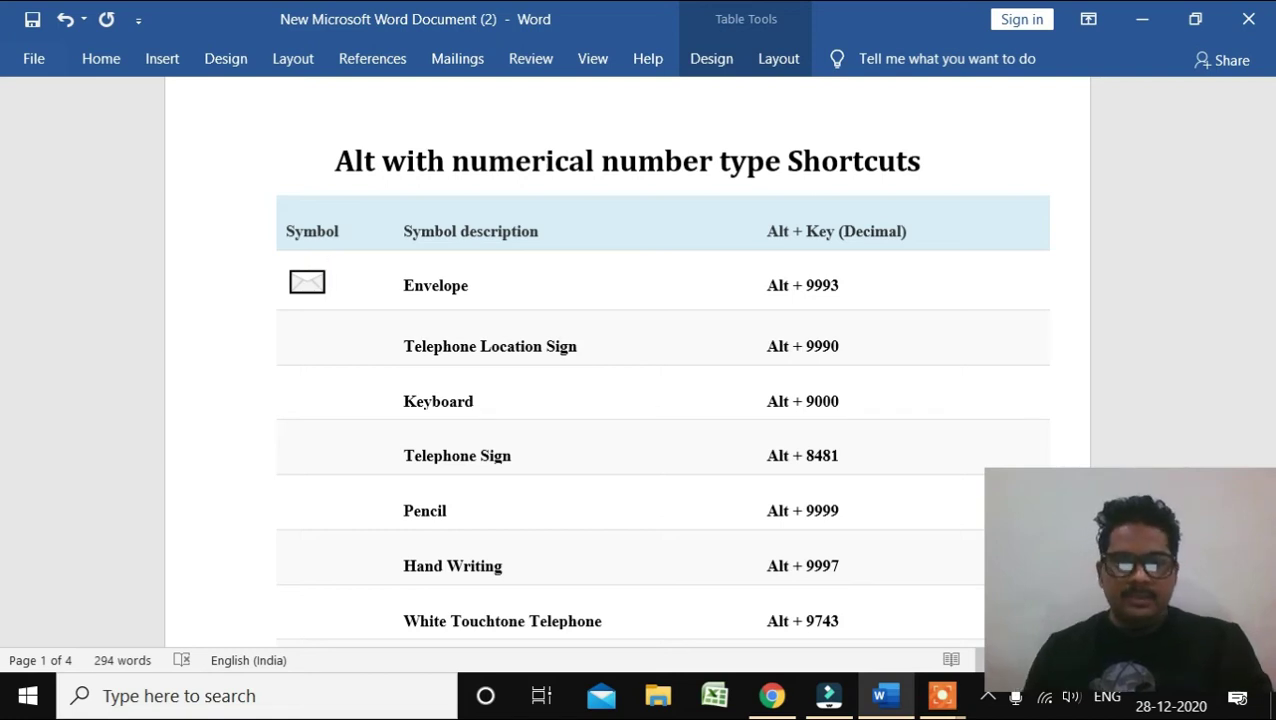
left_click(292, 342)
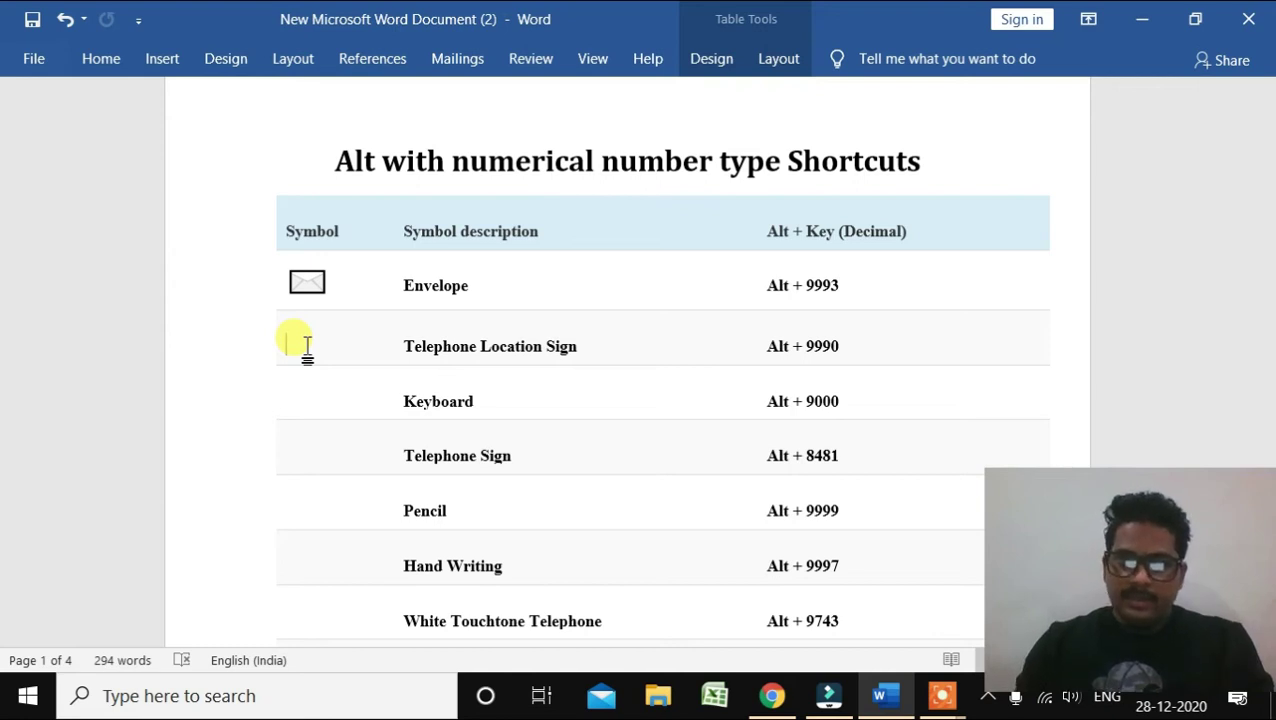
- Add ✆ (Alt+9990), ⌨ (Alt+9000) and TEL (Alt+8481) to the Telephone Location Sign, Keyboard and Telephone Sign cells
type("✆")
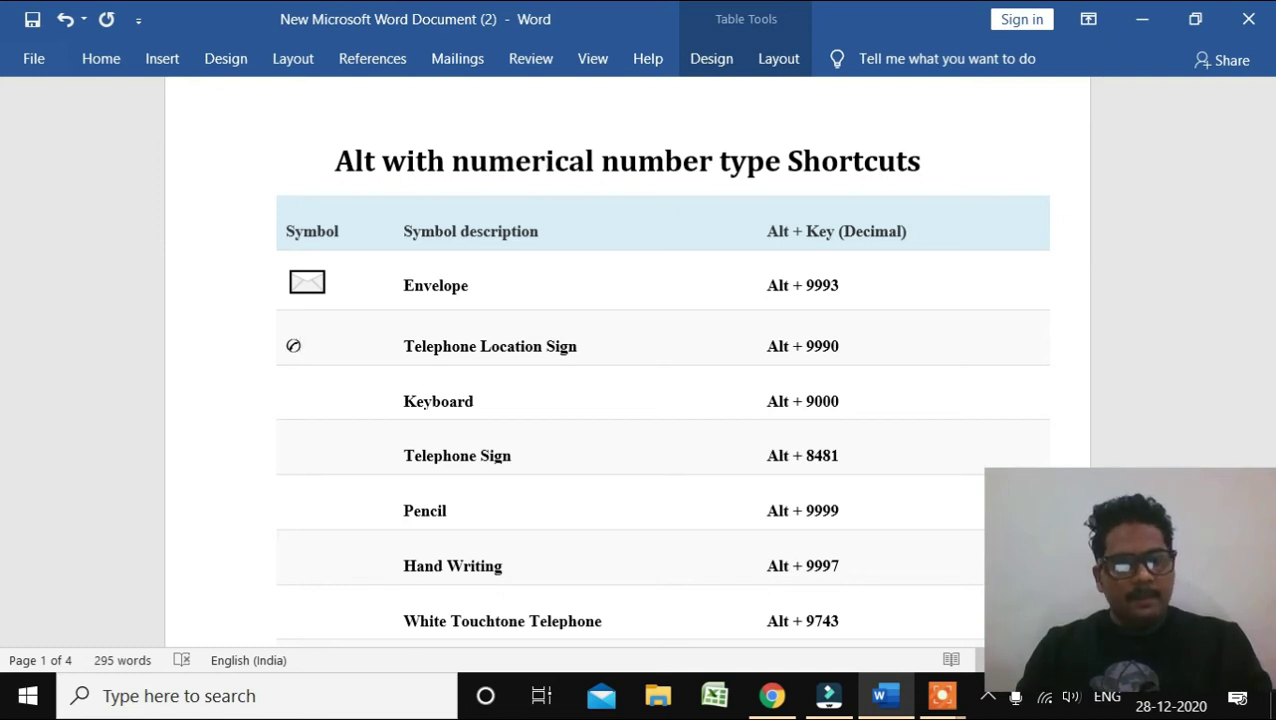
left_click(308, 398)
scroll(330, 400, "down", 2)
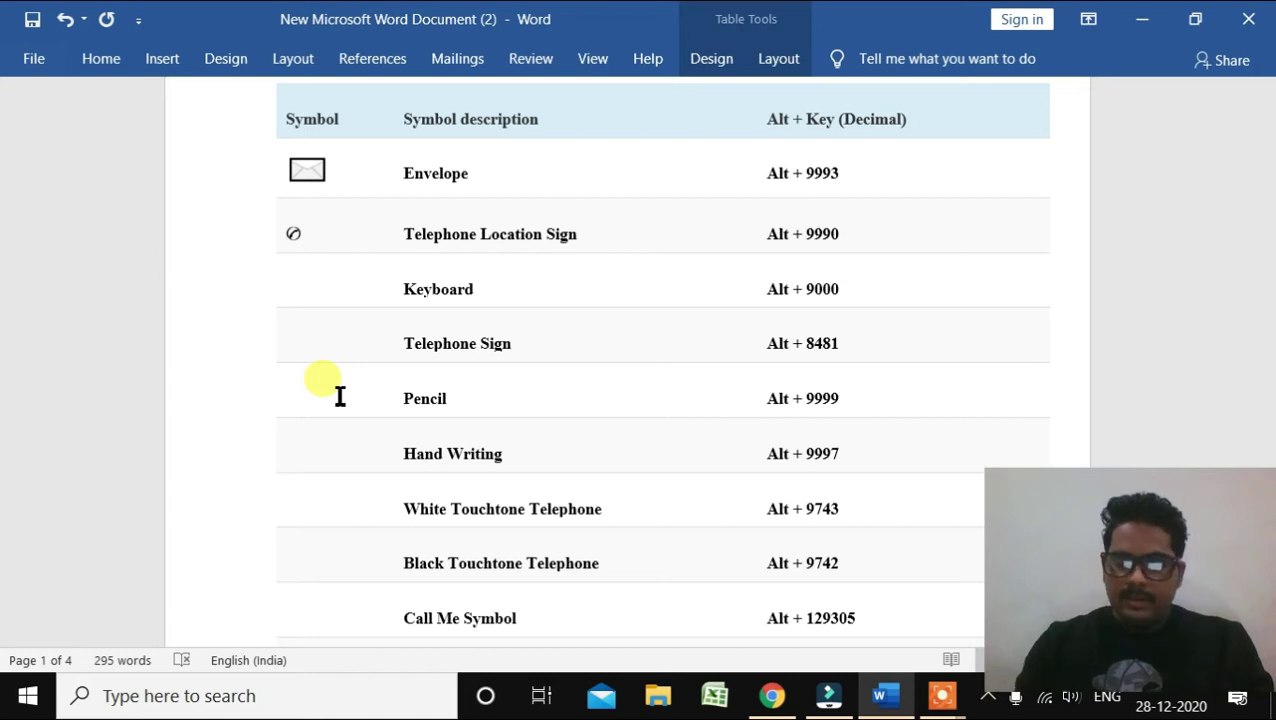
type("⌨")
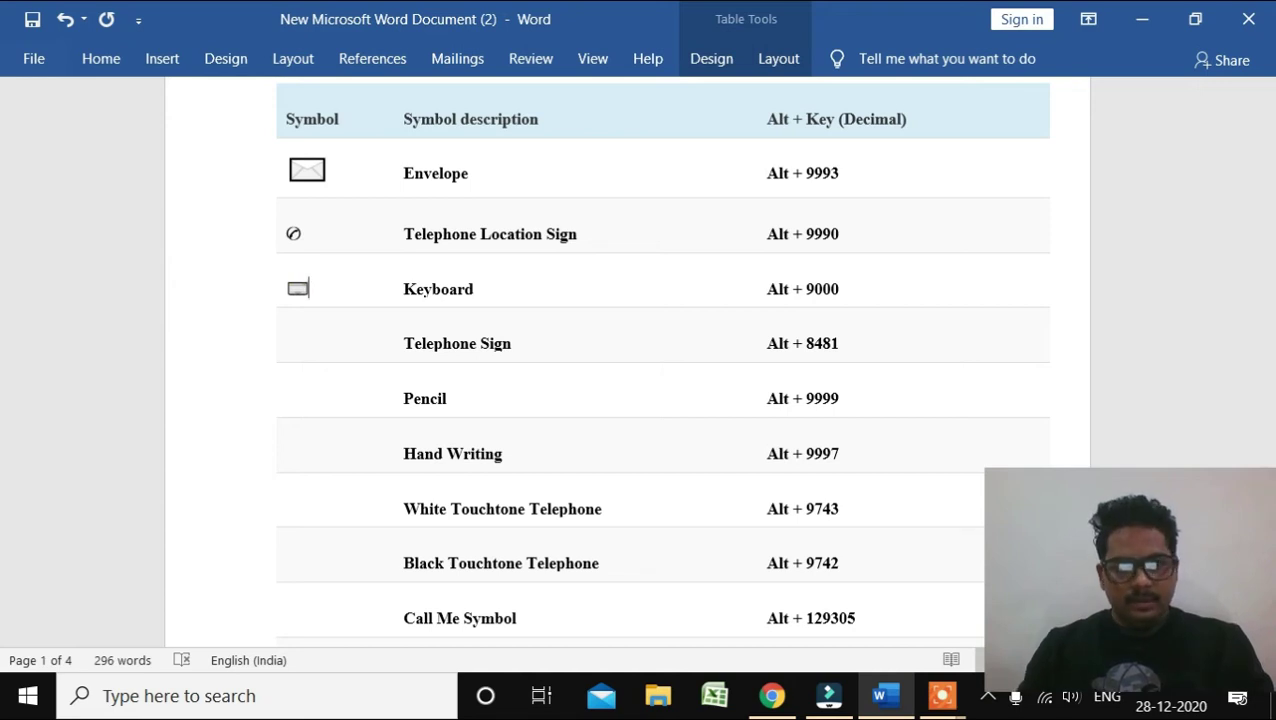
left_click(311, 345)
type("℡")
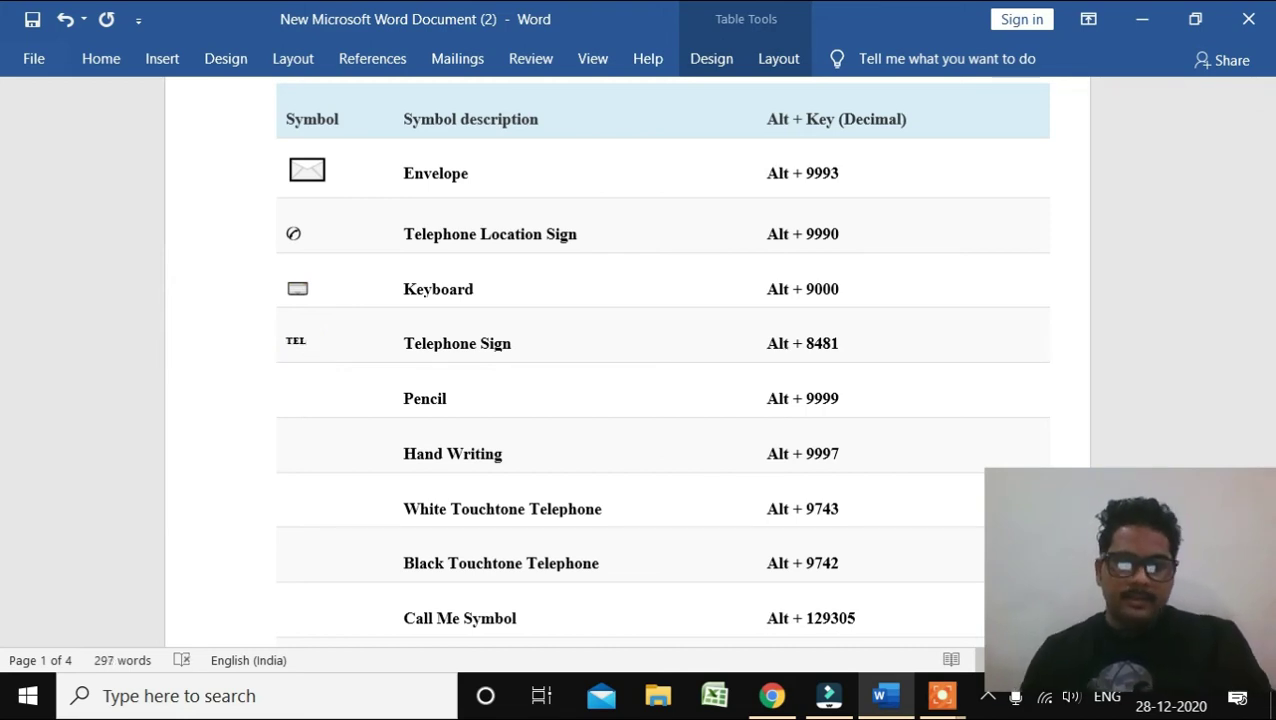
left_click(306, 392)
scroll(336, 400, "down", 2)
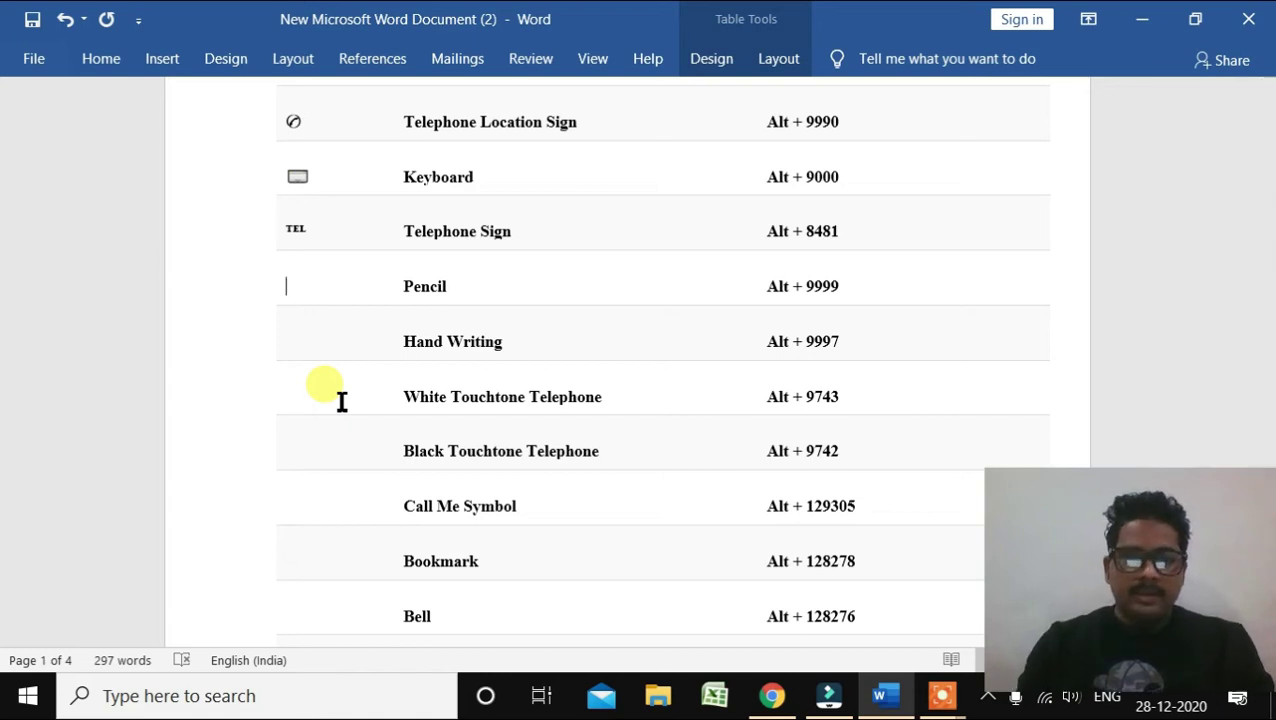
- Insert ✏ (Alt+9999), ✍ (Alt+9997), ☏ (Alt+9743) and ☎ (Alt+9742) into their rows' Symbol cells
type("✏")
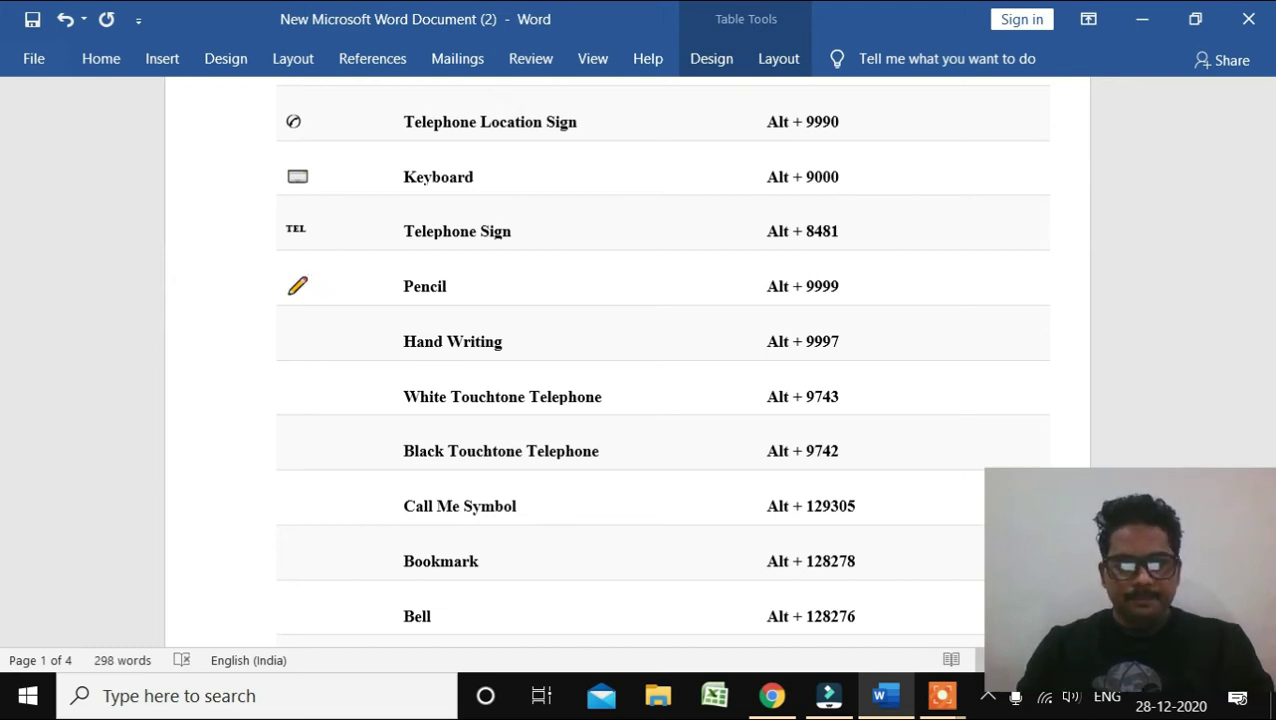
left_click(306, 337)
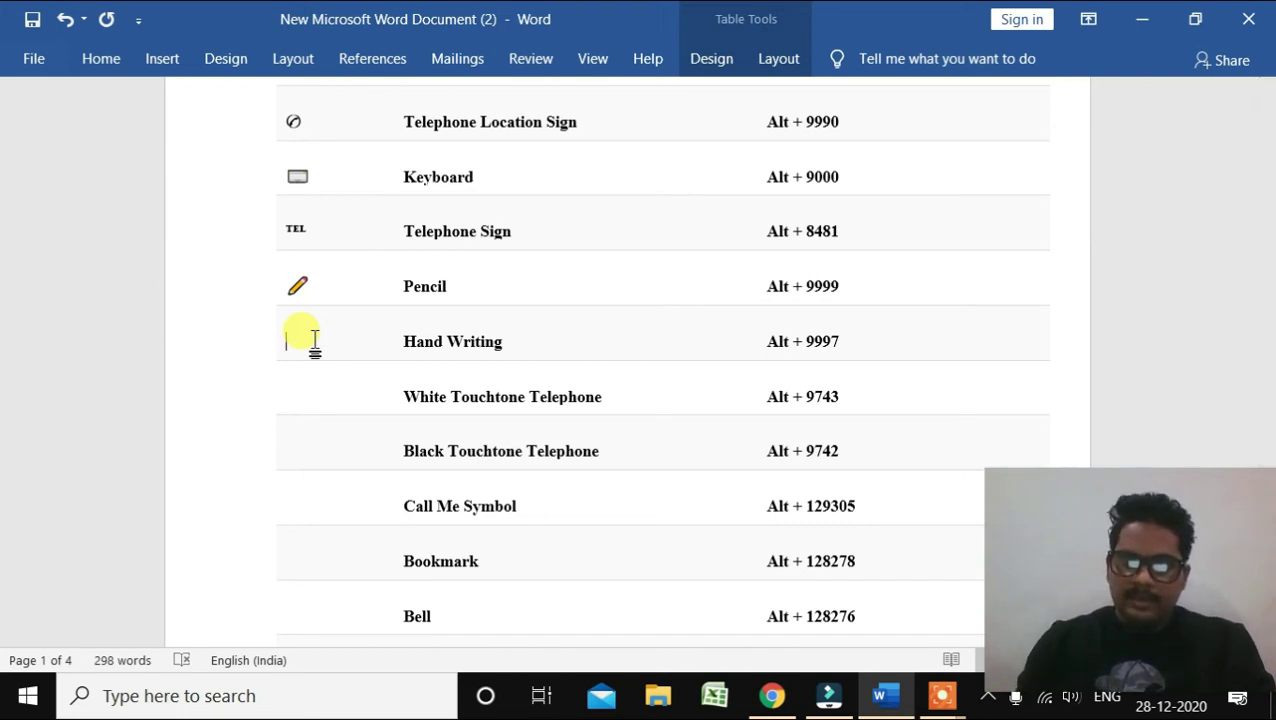
type("✍")
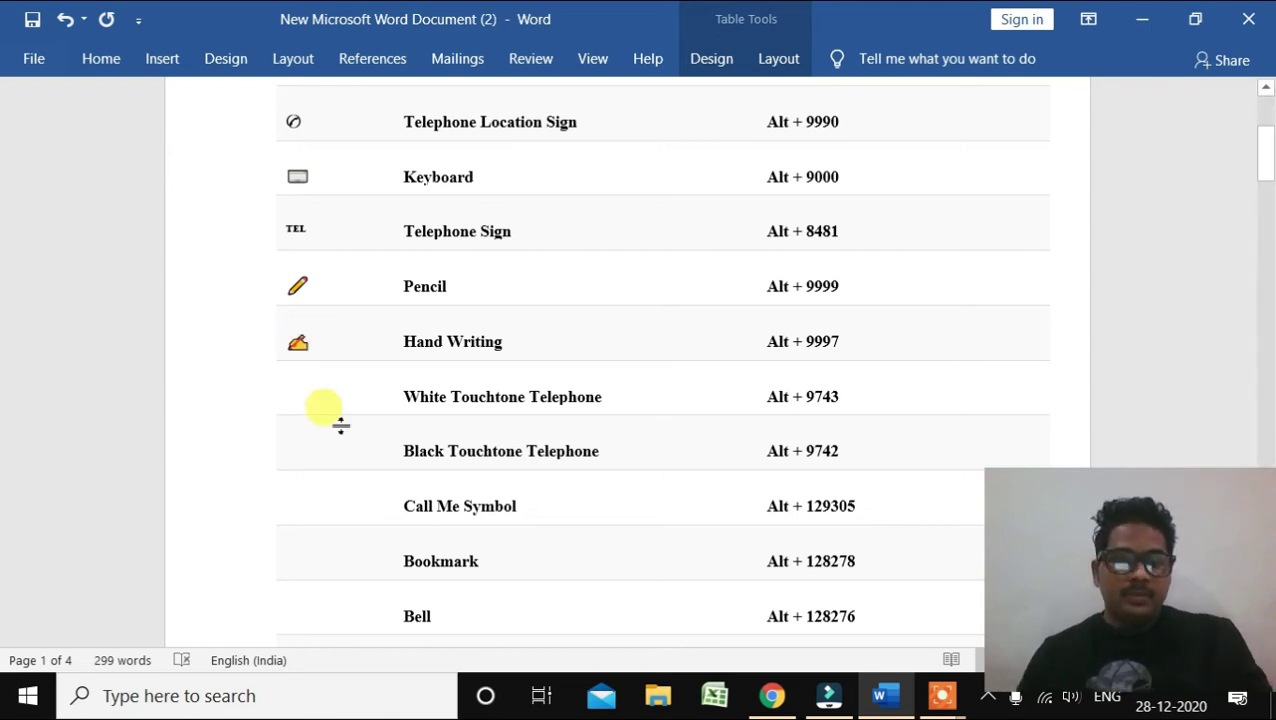
scroll(336, 415, "down", 1)
left_click(325, 339)
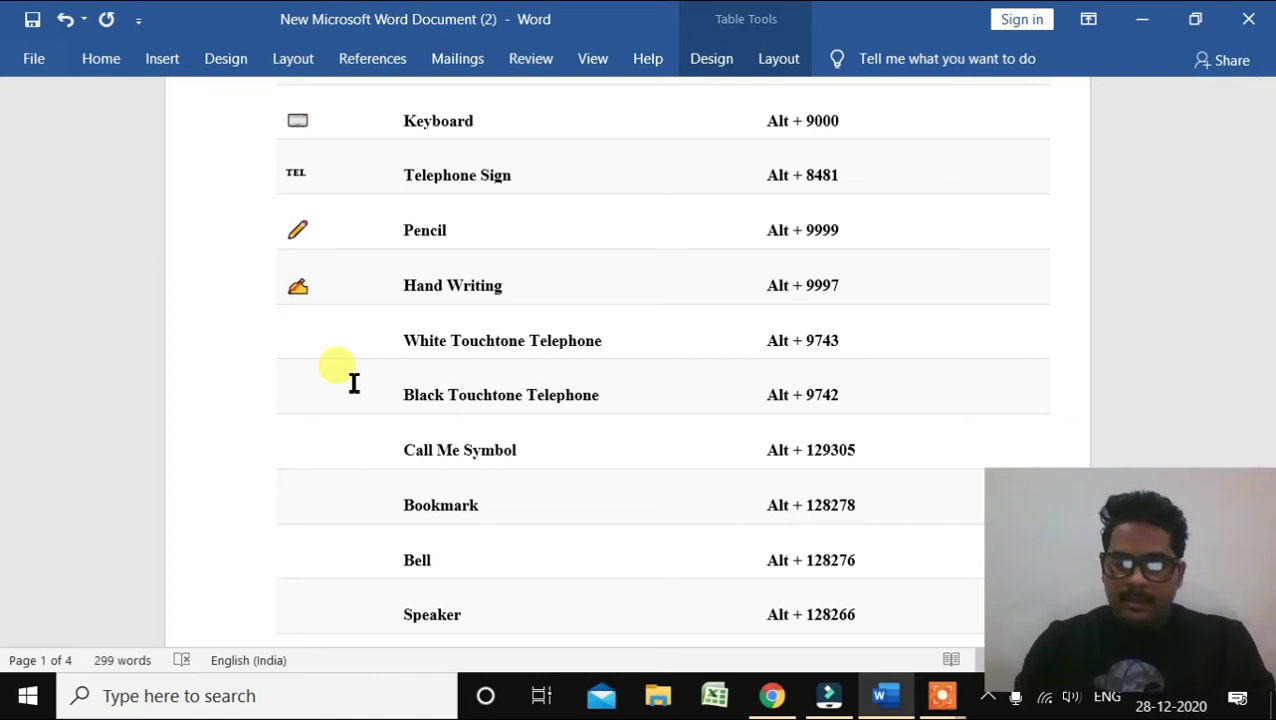
type("☏")
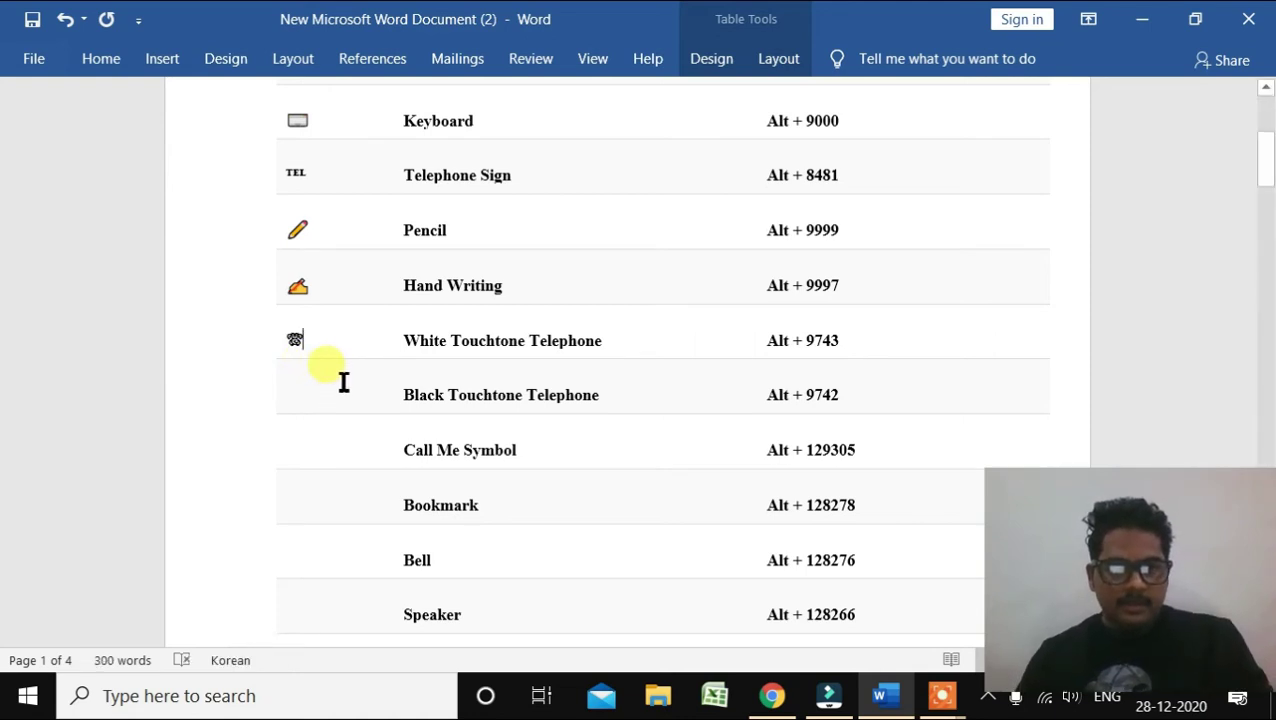
scroll(335, 378, "down", 1)
left_click(331, 340)
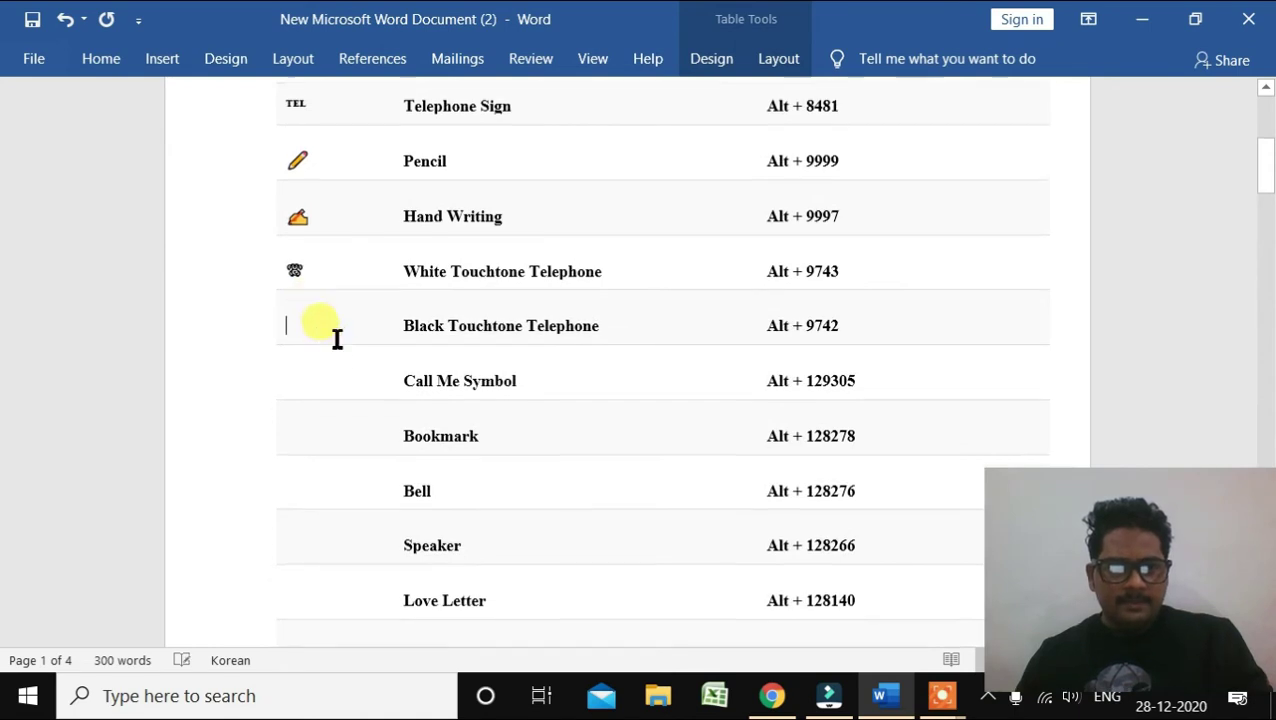
scroll(333, 340, "down", 2)
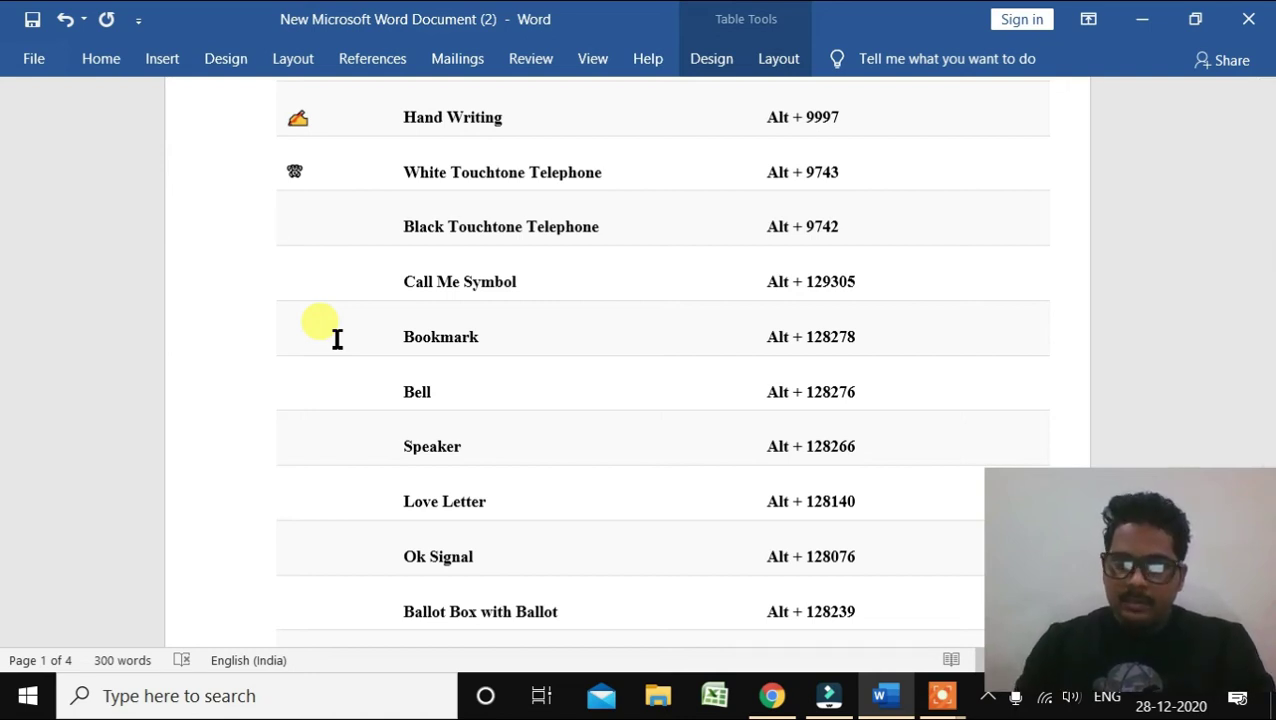
type("☎")
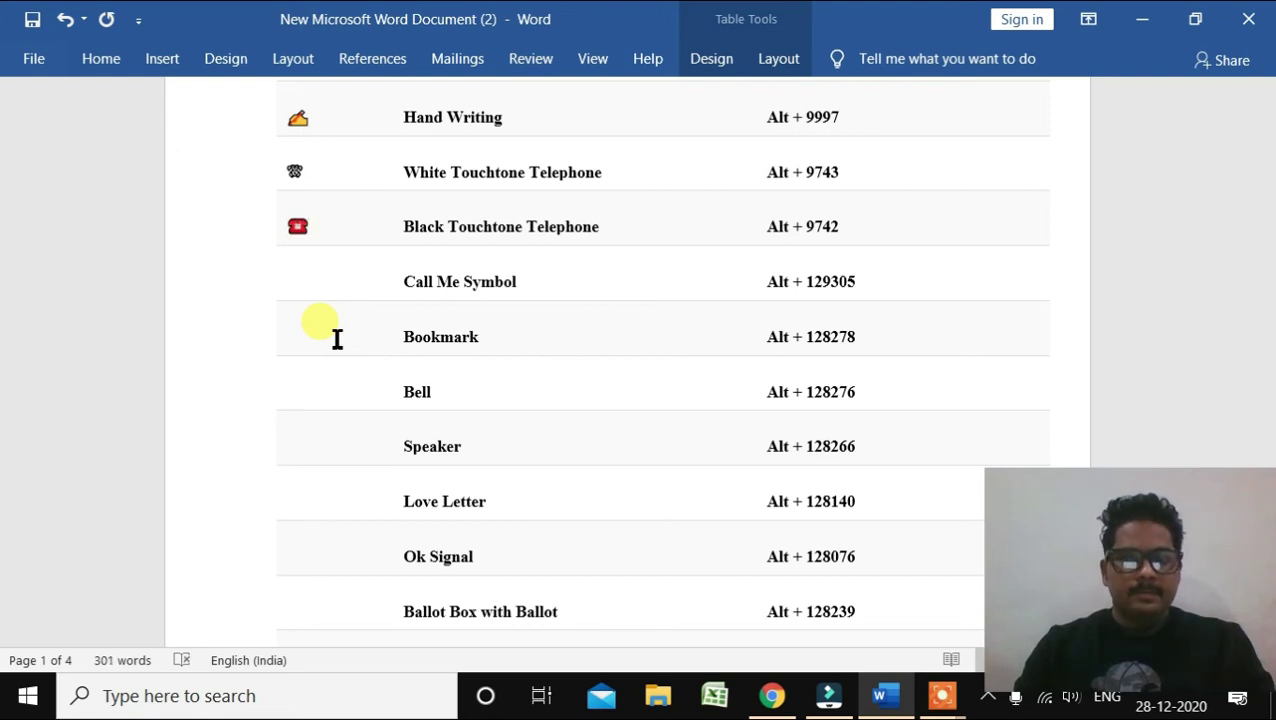
left_click(310, 283)
- Insert 🤙 (Alt+129305), 🔖 (Alt+128278), 🔔 (Alt+128276) and 🔊 (Alt+128266) into their Symbol cells
scroll(342, 310, "down", 1)
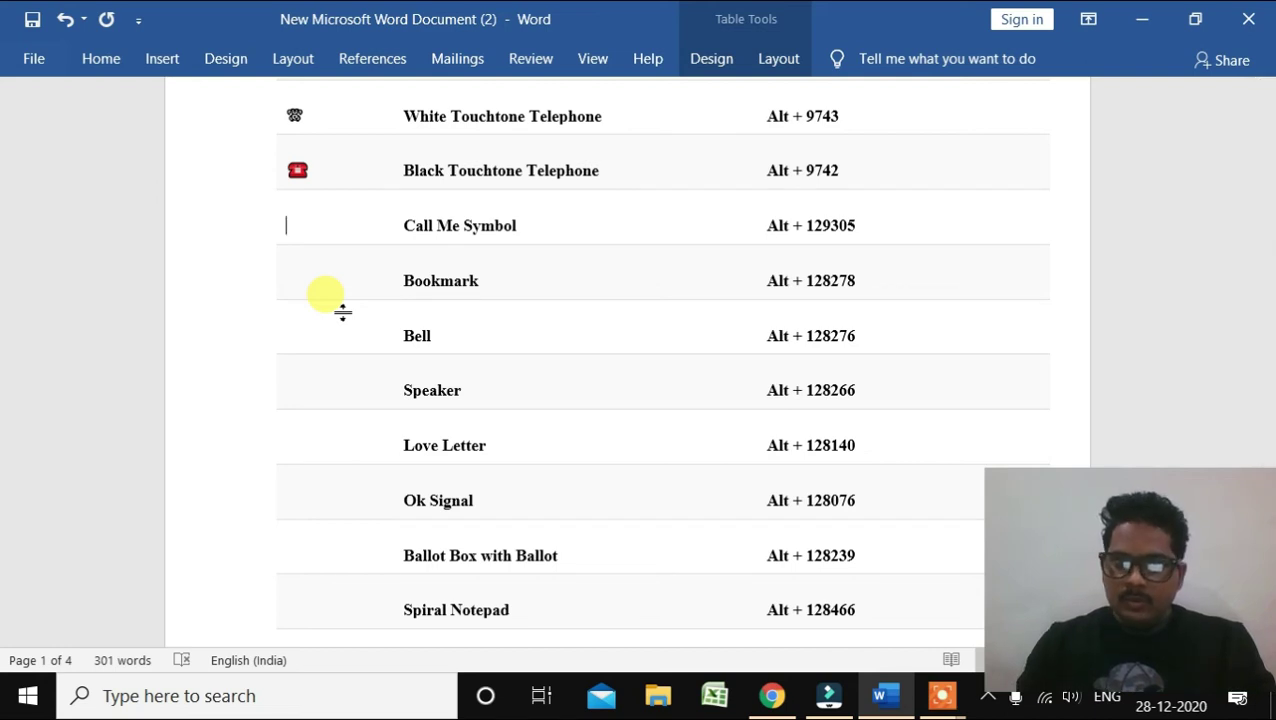
type("🤙")
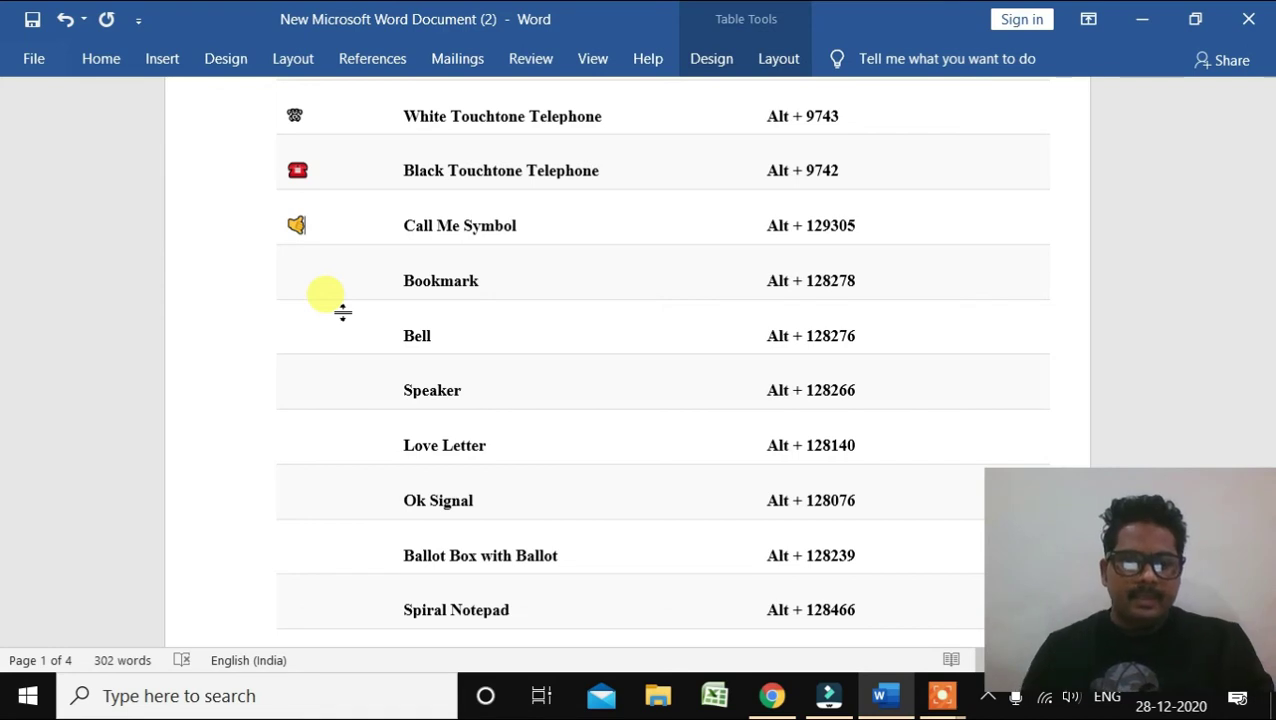
left_click(318, 290)
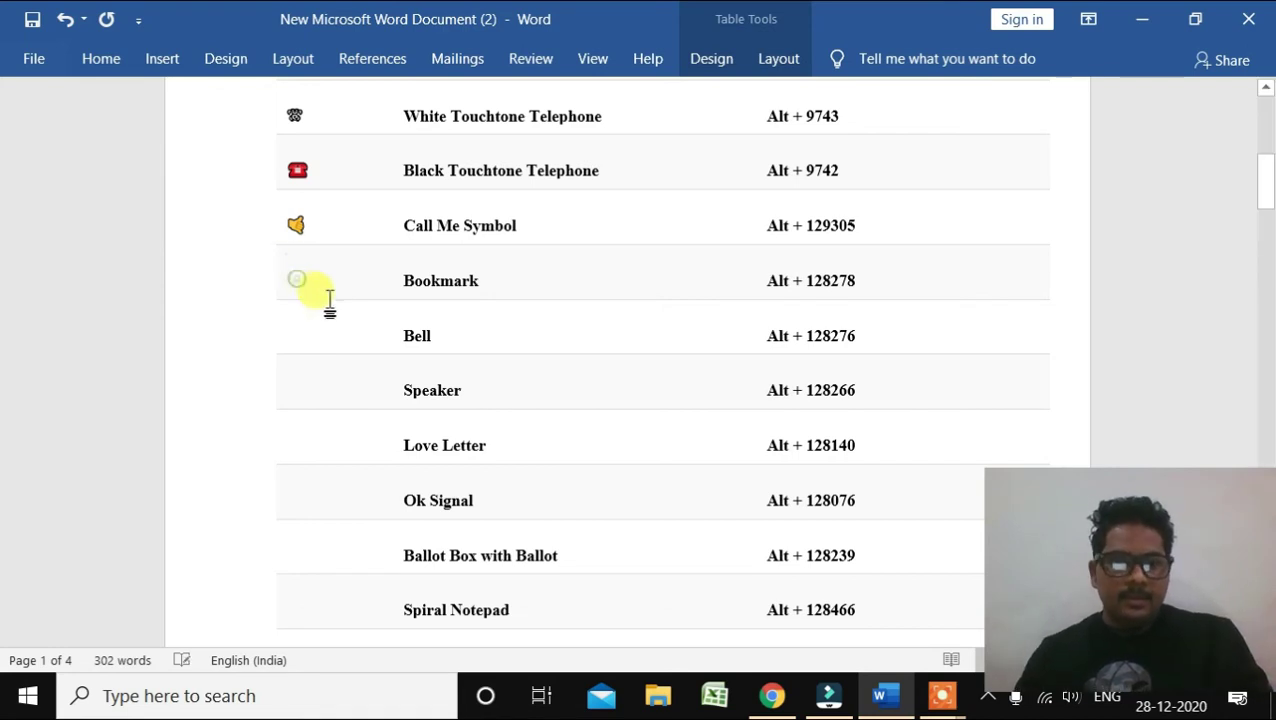
scroll(333, 298, "down", 1)
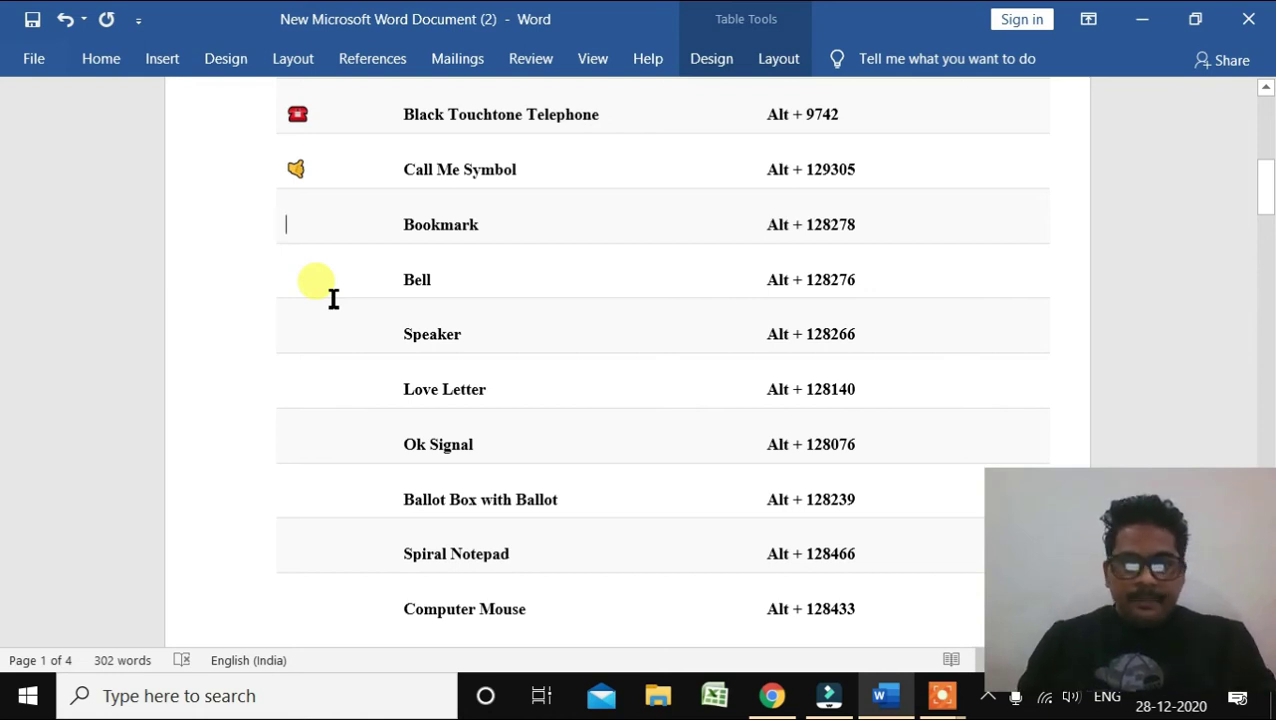
key("alt")
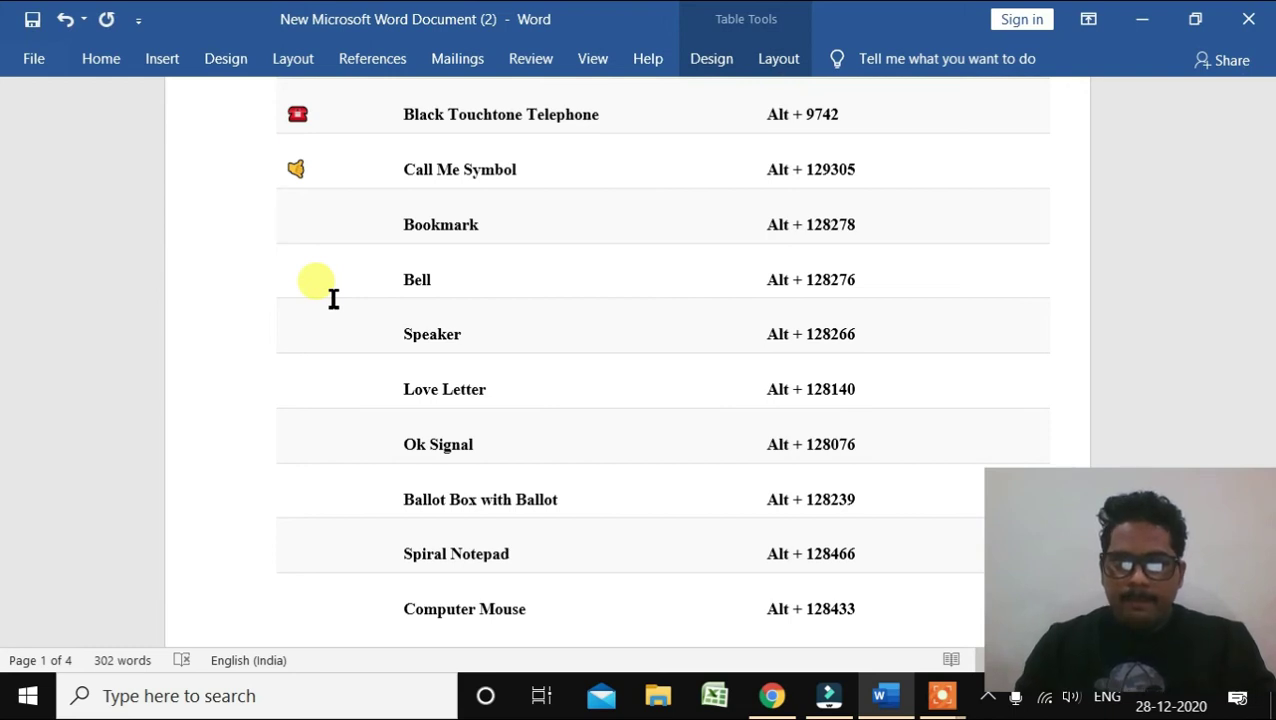
type("🔖")
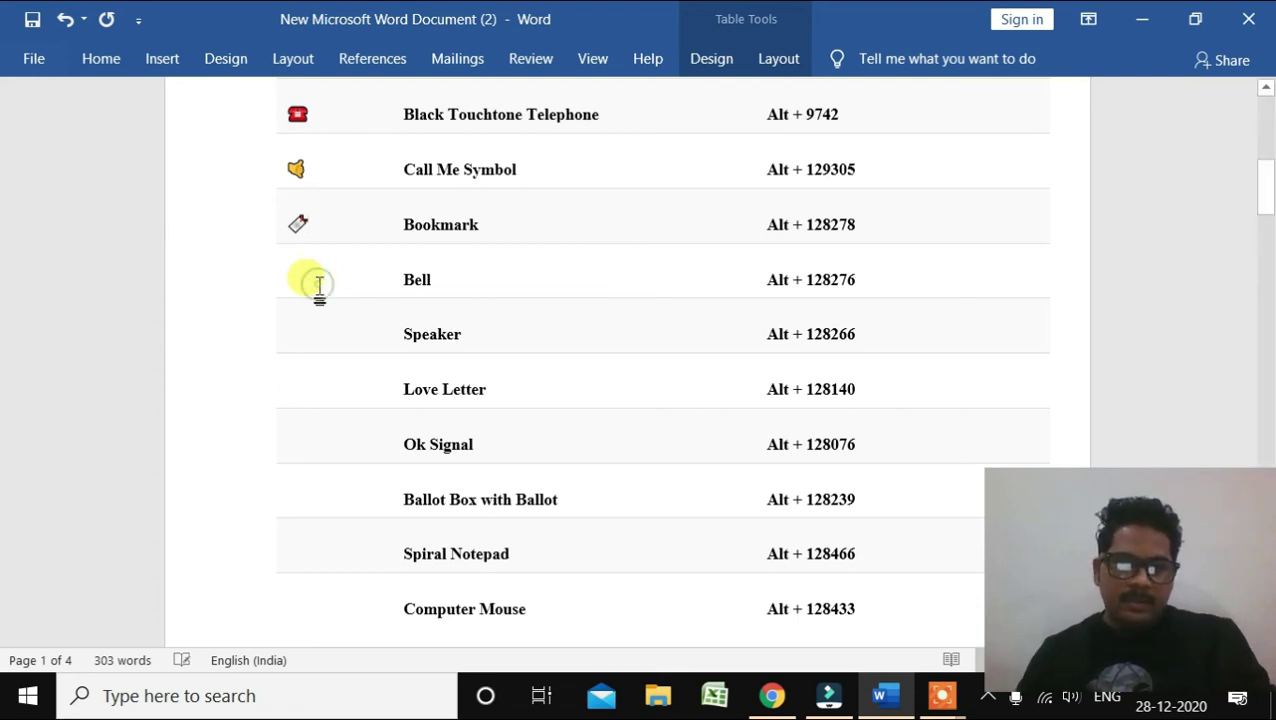
scroll(322, 286, "down", 1)
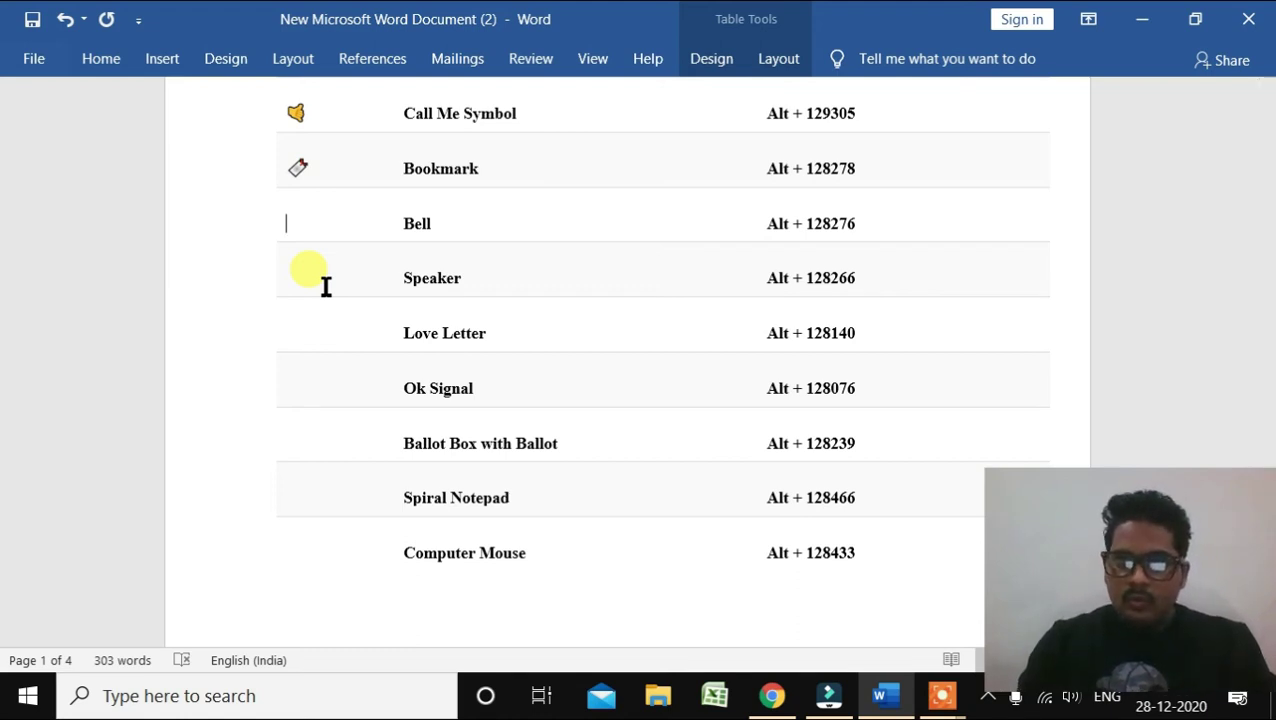
type("🔔")
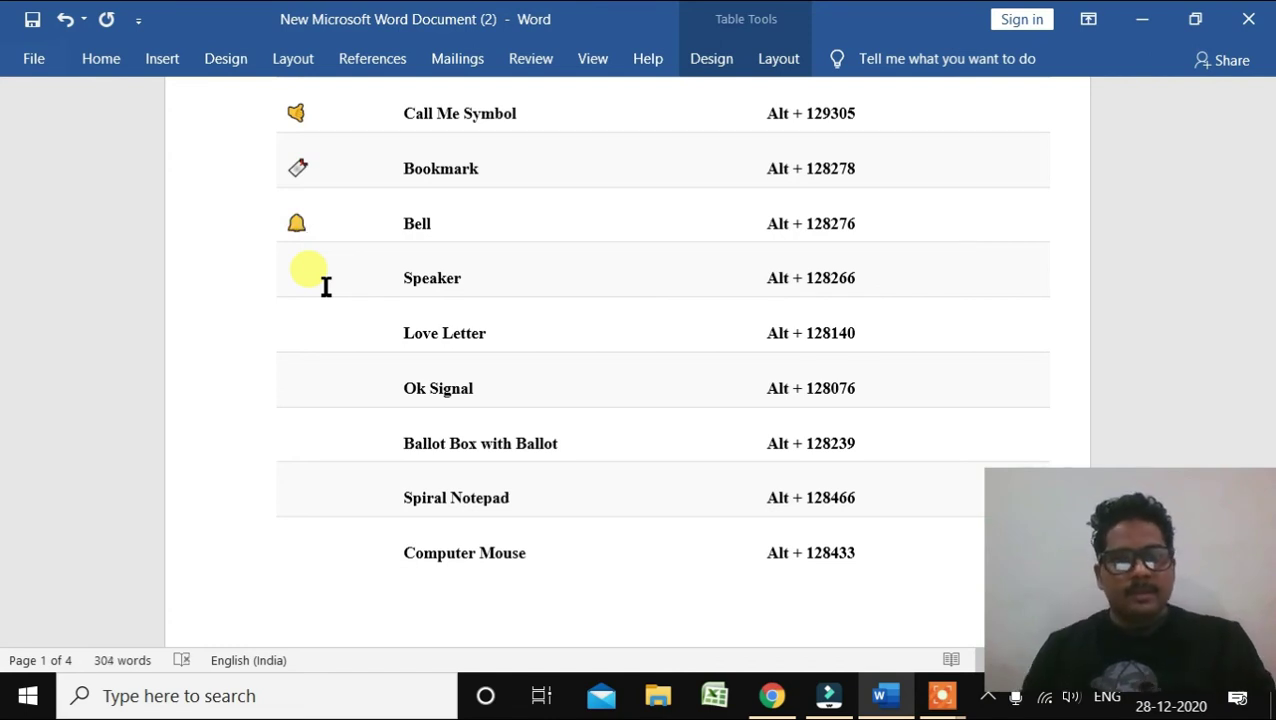
left_click(323, 286)
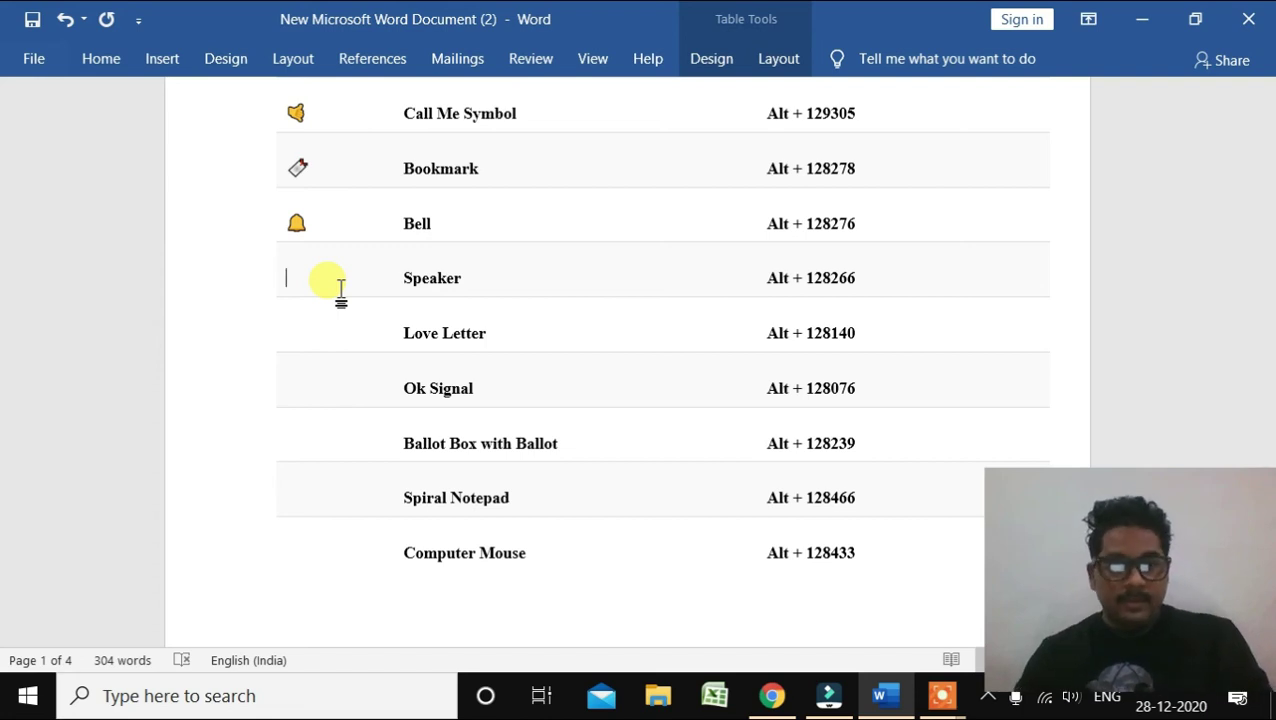
scroll(347, 298, "down", 1)
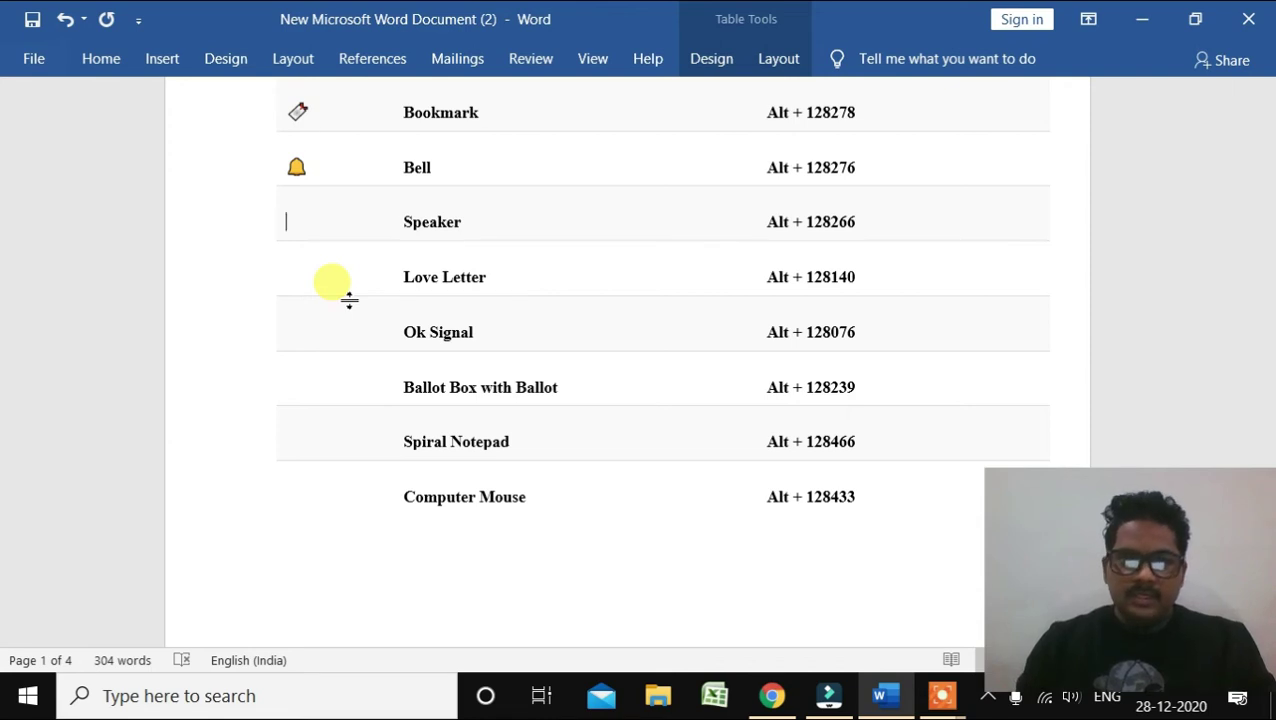
type("🔊")
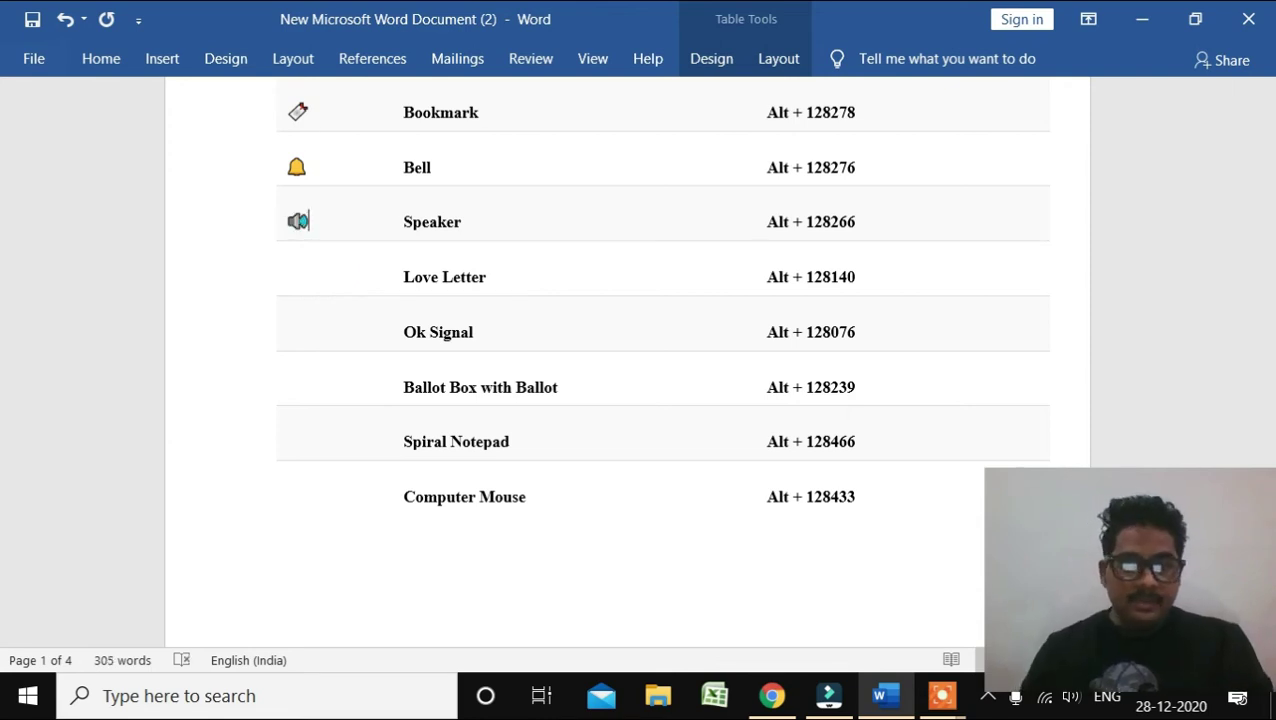
left_click(326, 280)
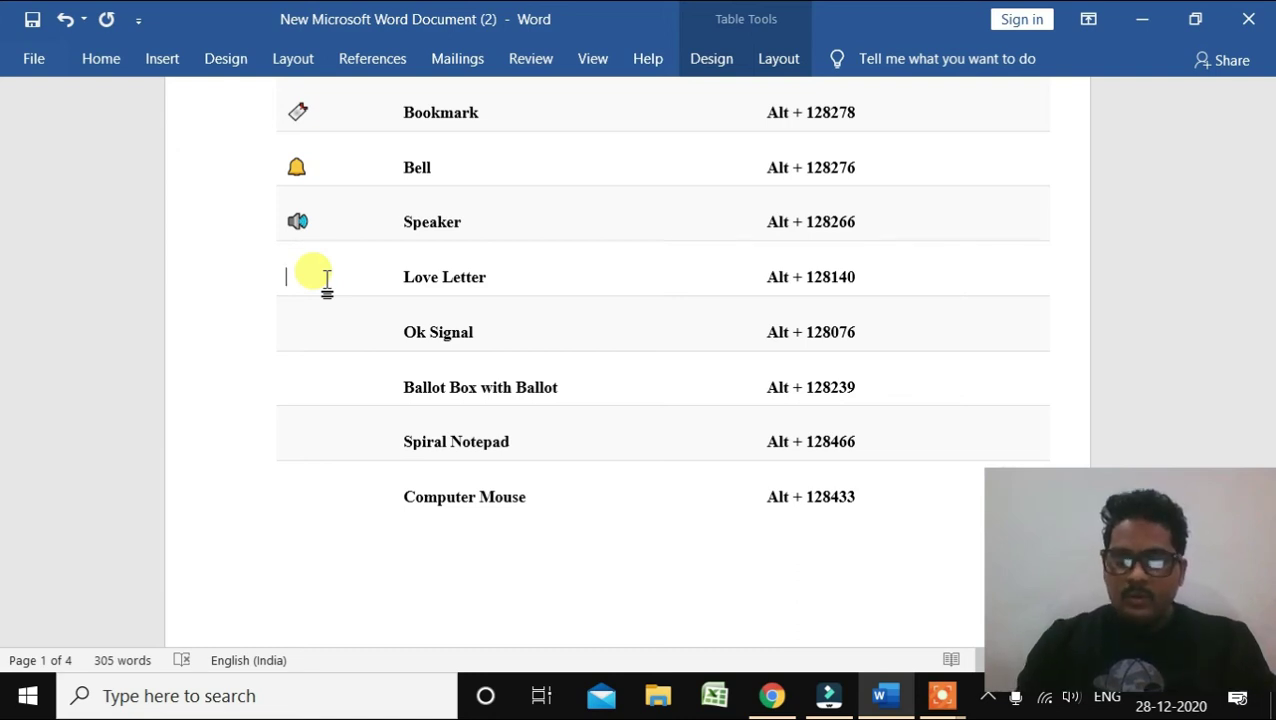
- Insert 💌 for Love Letter, 👌 for Ok Signal and the ballot box (Alt+128239) symbols
type("💌")
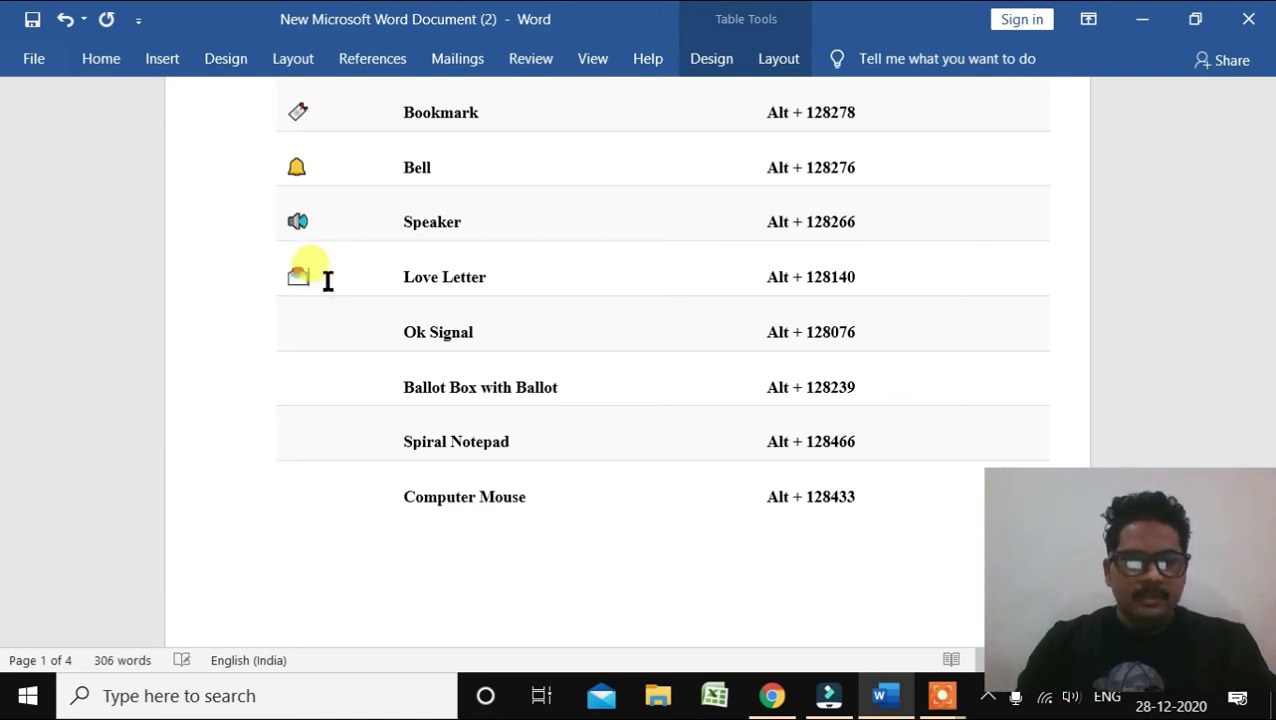
scroll(315, 318, "down", 1)
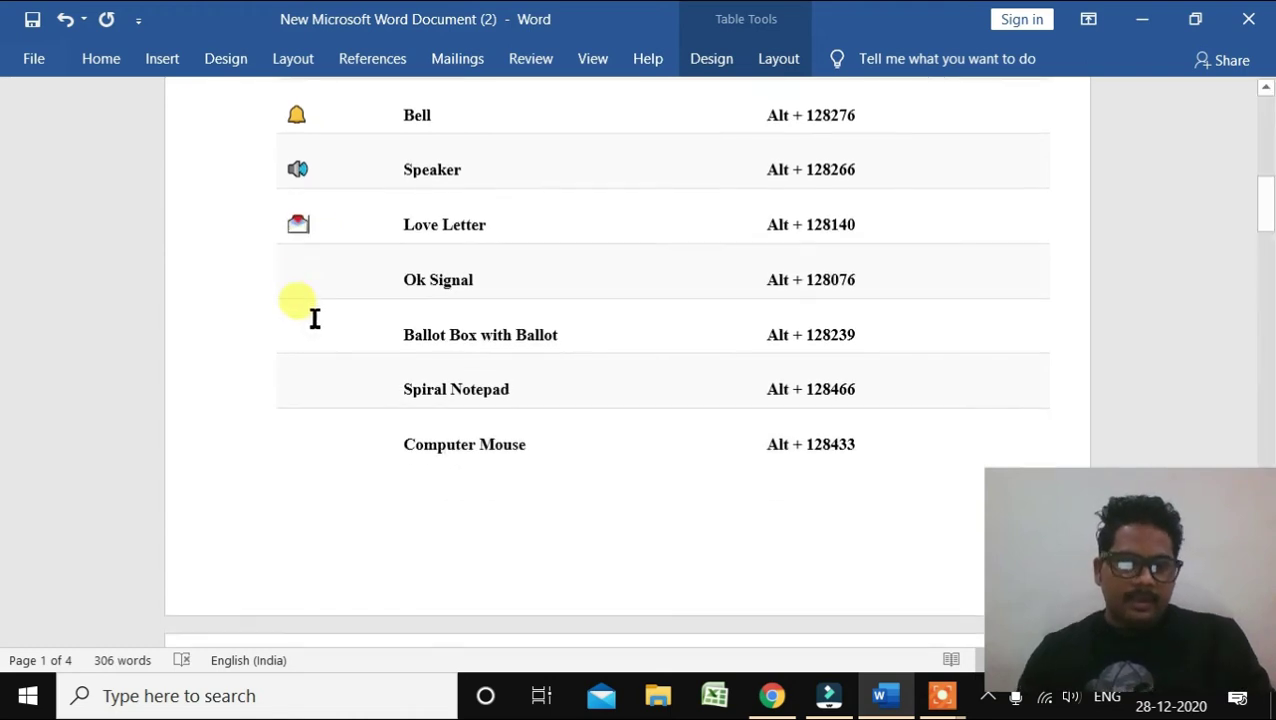
left_click(322, 290)
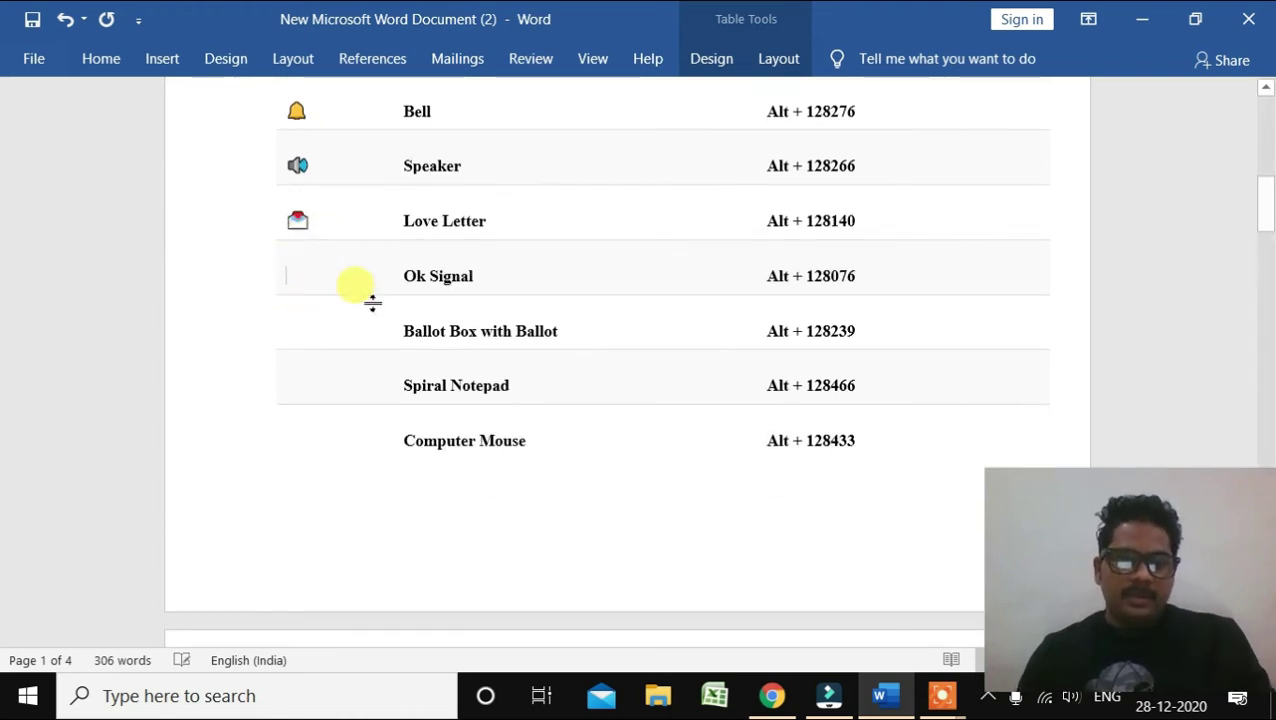
scroll(372, 302, "down", 1)
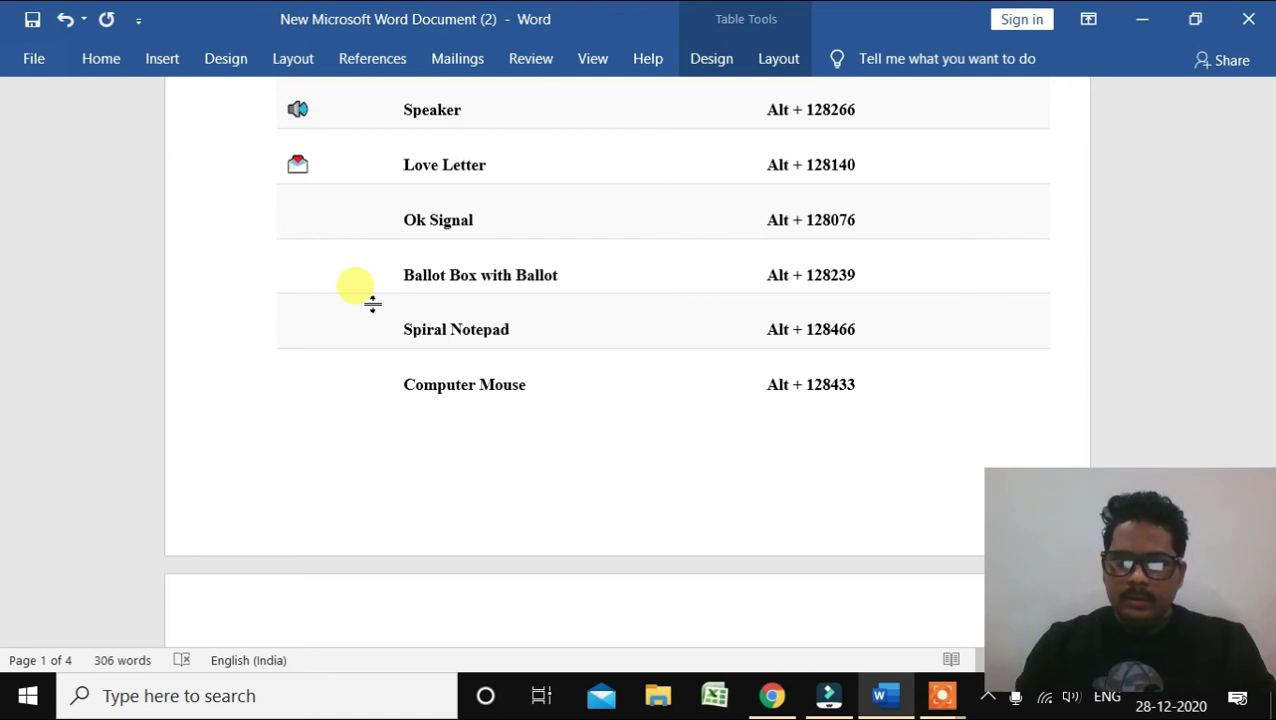
type("👌")
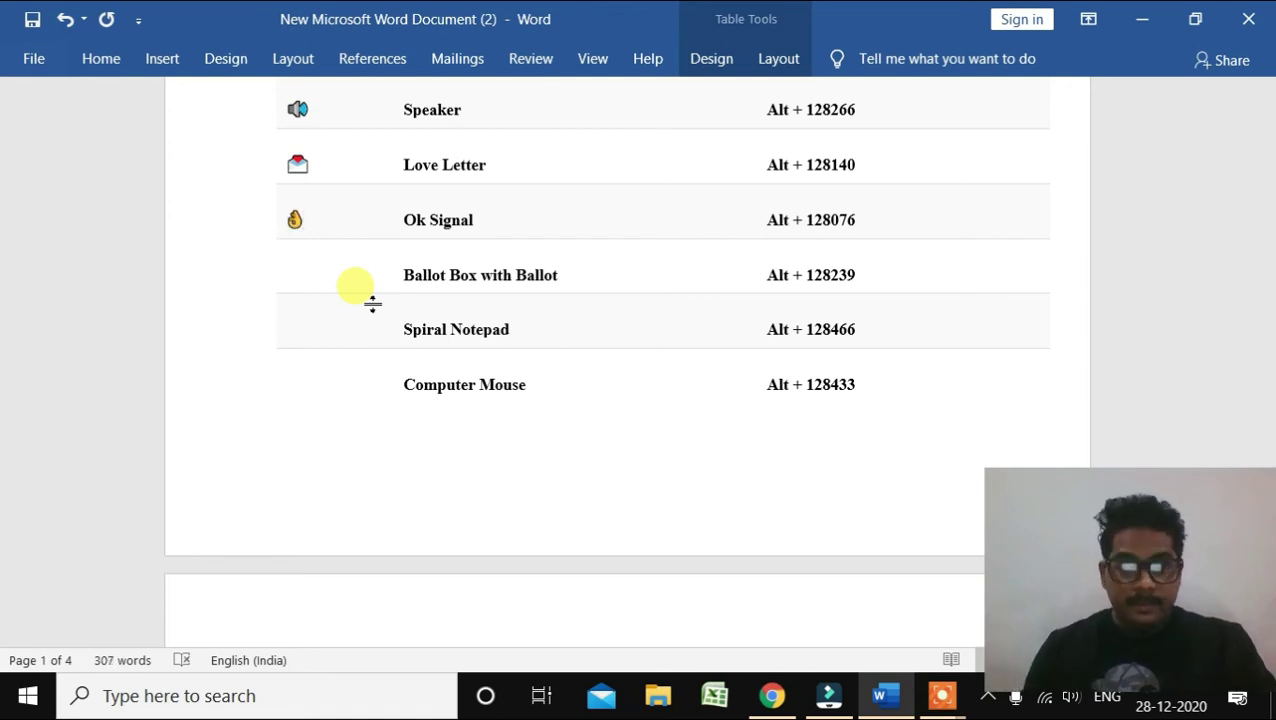
left_click(302, 271)
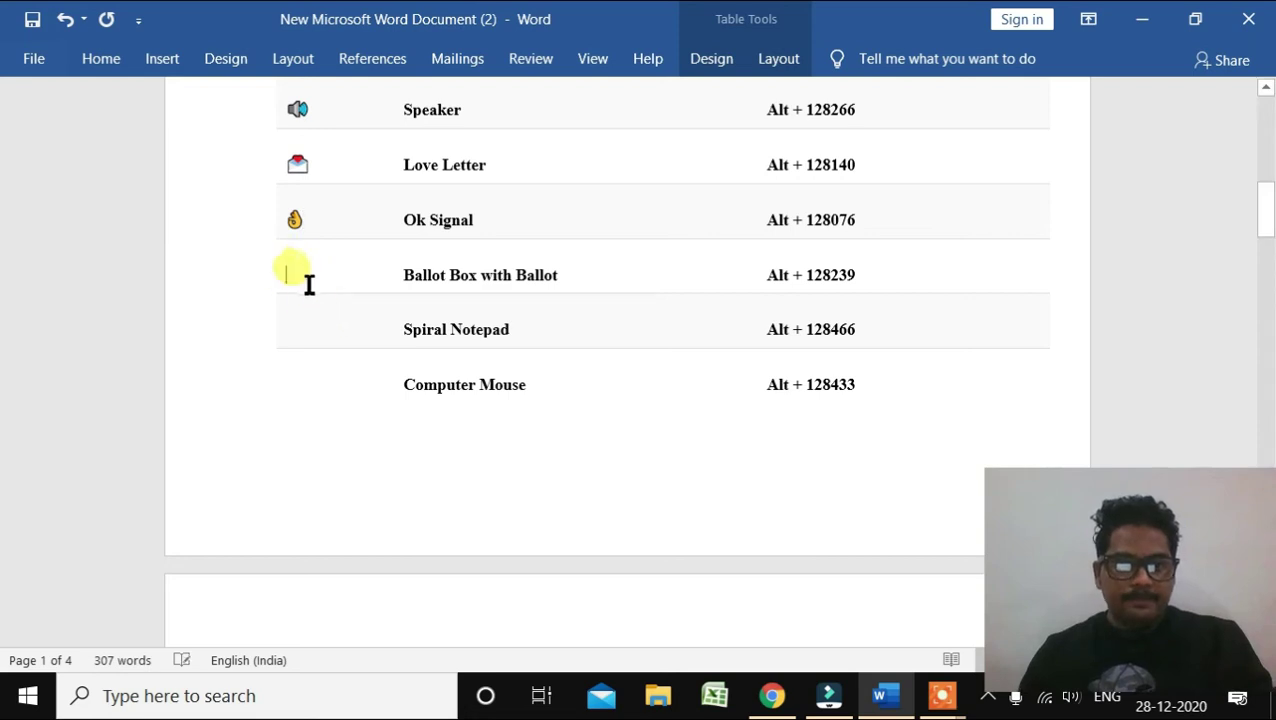
scroll(325, 305, "down", 1)
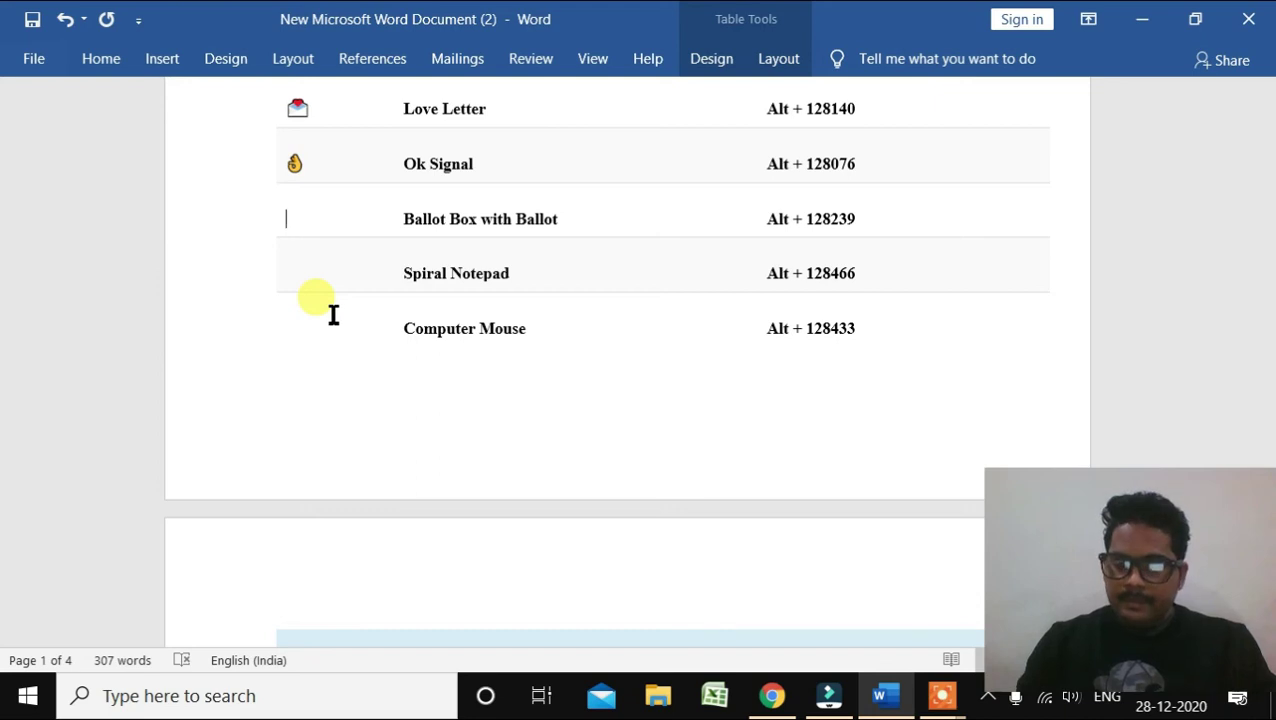
key("alt+KP_1+KP_2+KP_8+KP_2+KP_3+KP_9")
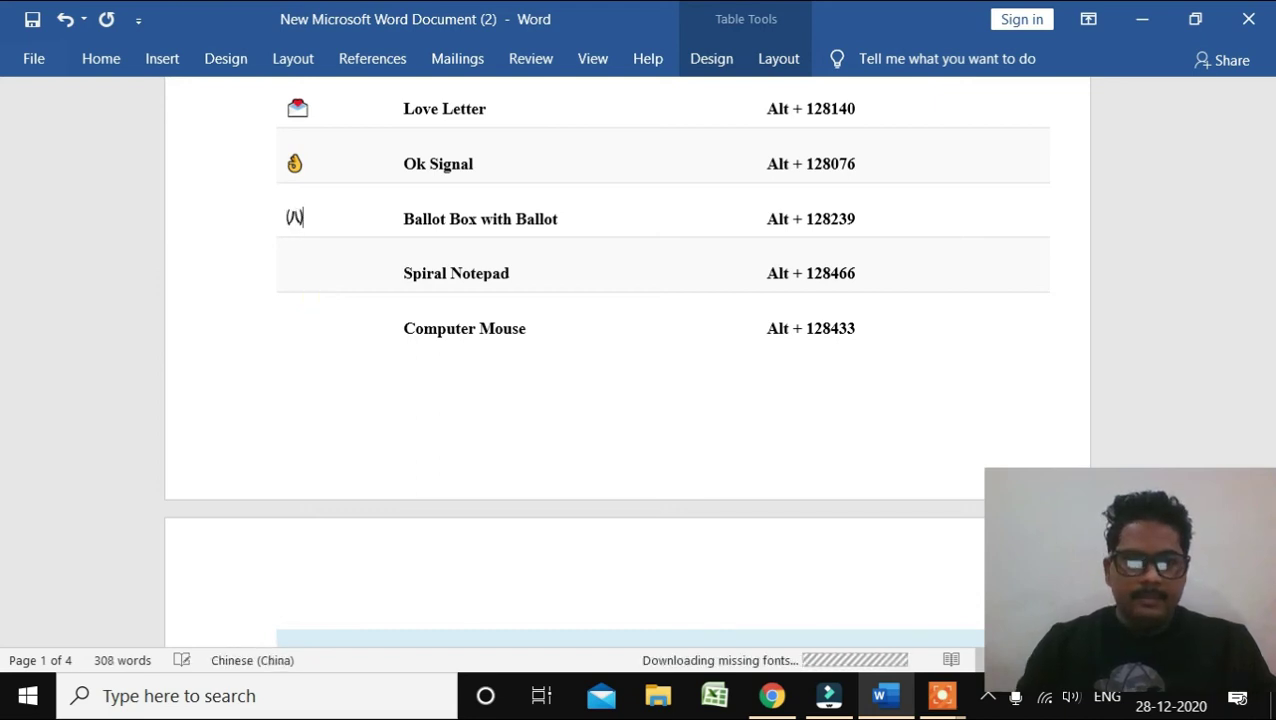
left_click(305, 278)
- Insert 🗒 (Alt+128466) for Spiral Notepad and 🖱 (Alt+128433) for Computer Mouse
scroll(320, 300, "down", 1)
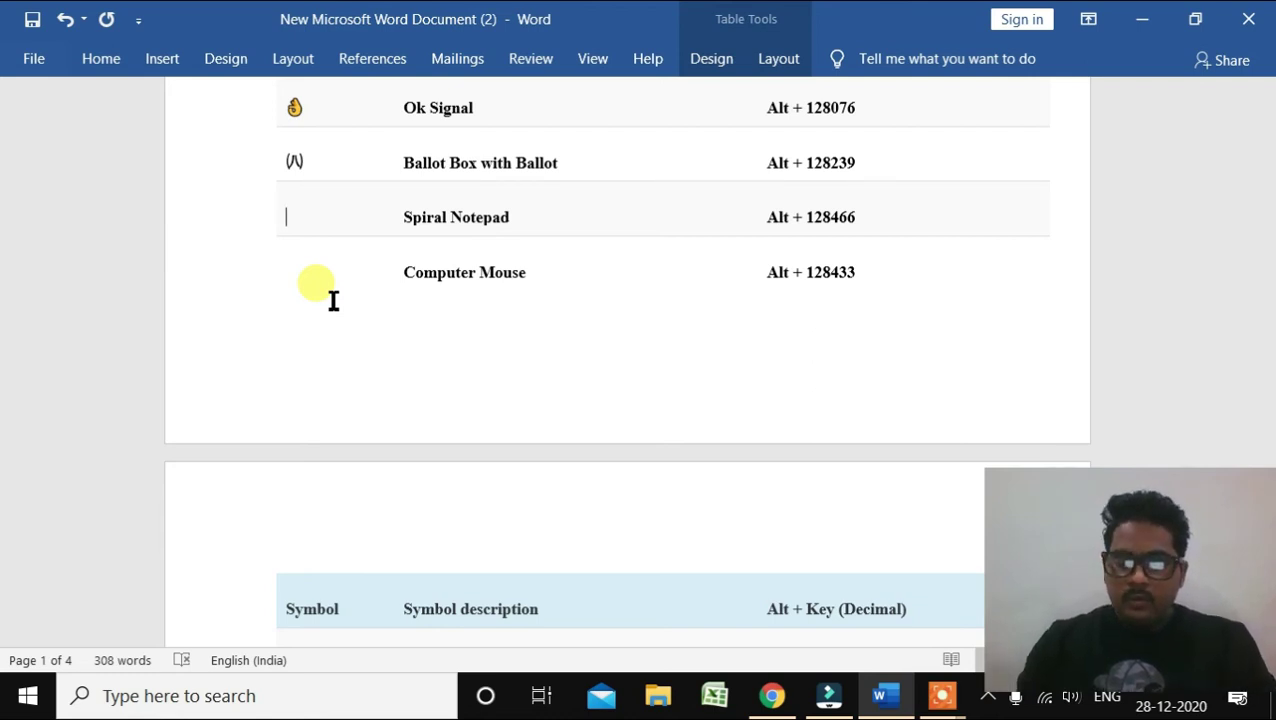
type("🗒")
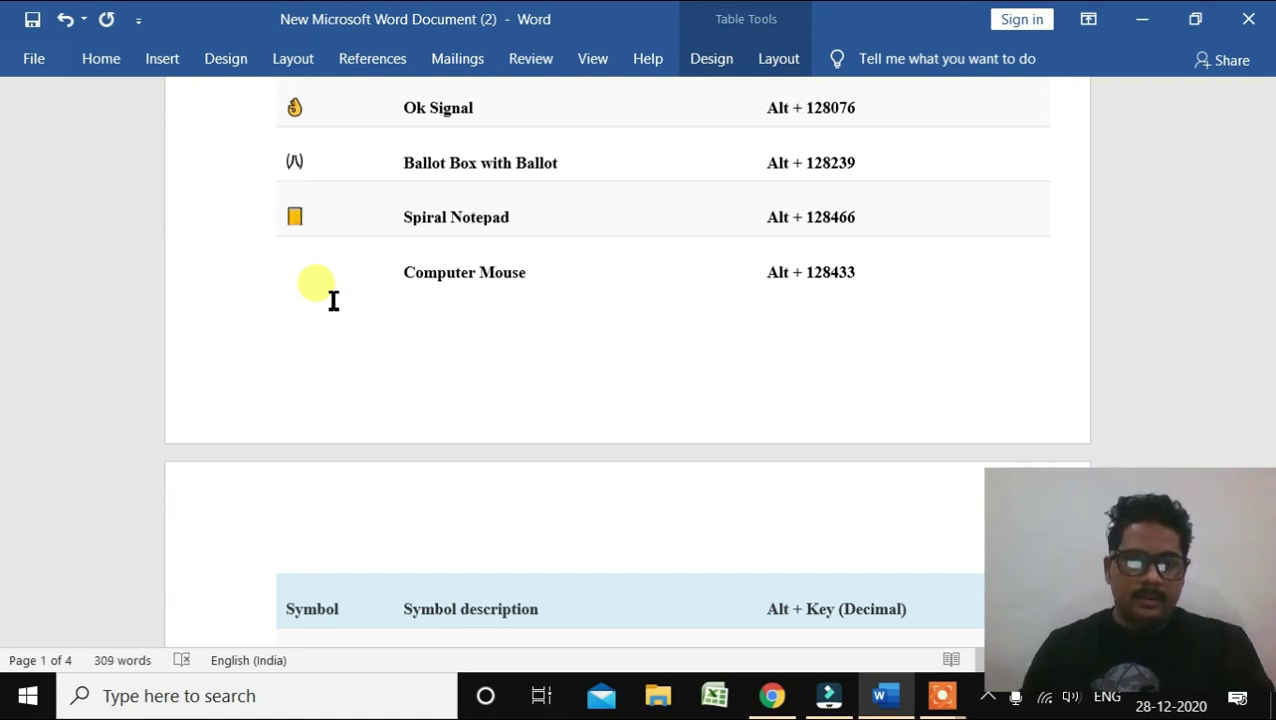
left_click(312, 292)
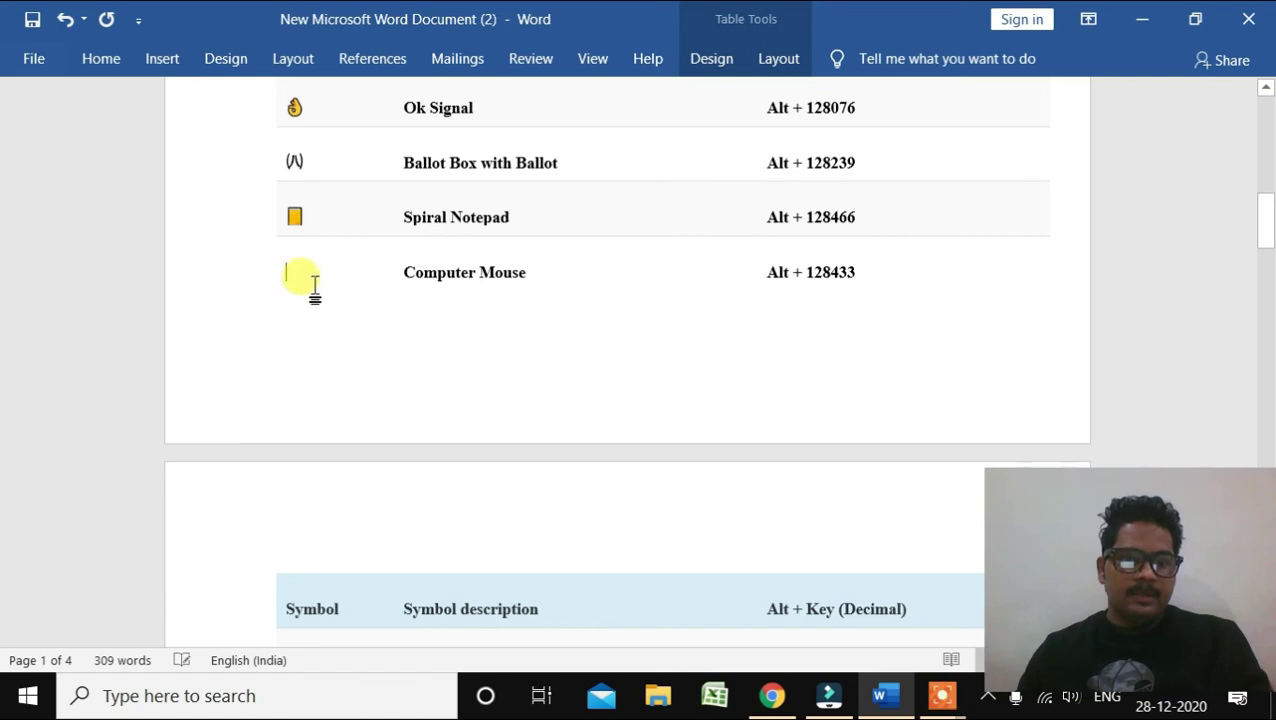
scroll(313, 293, "down", 2)
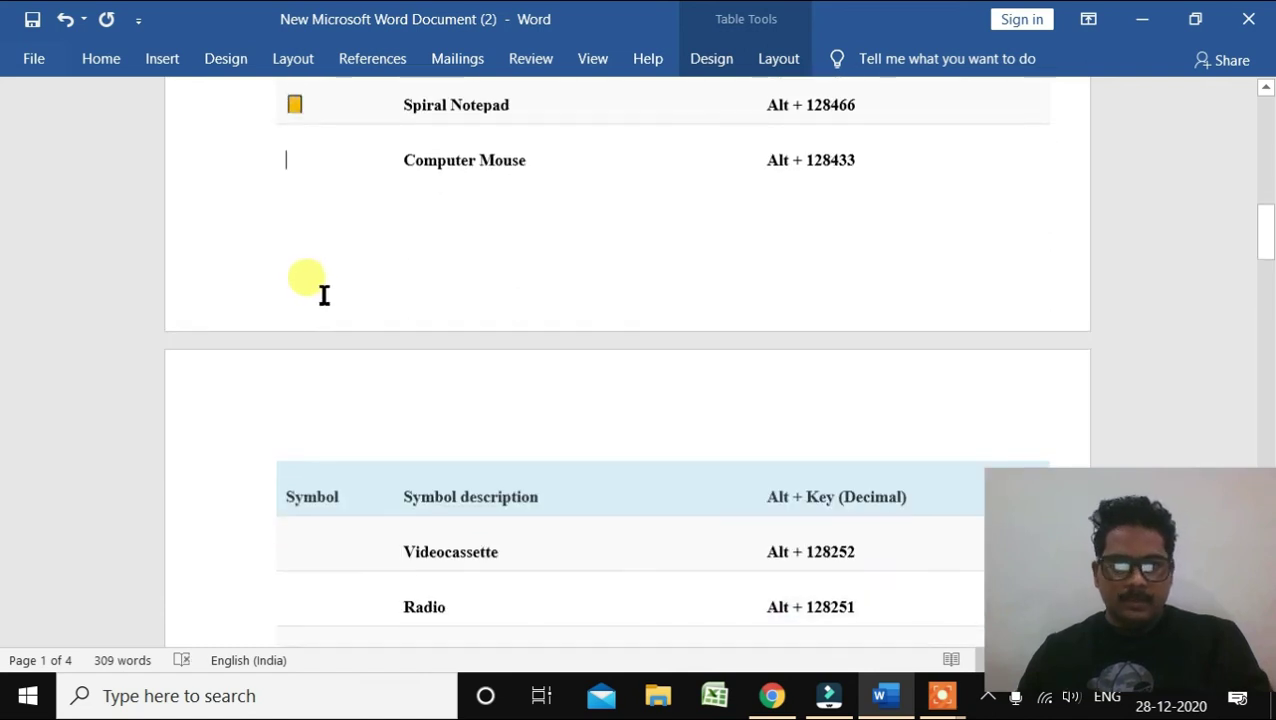
scroll(321, 295, "up", 1)
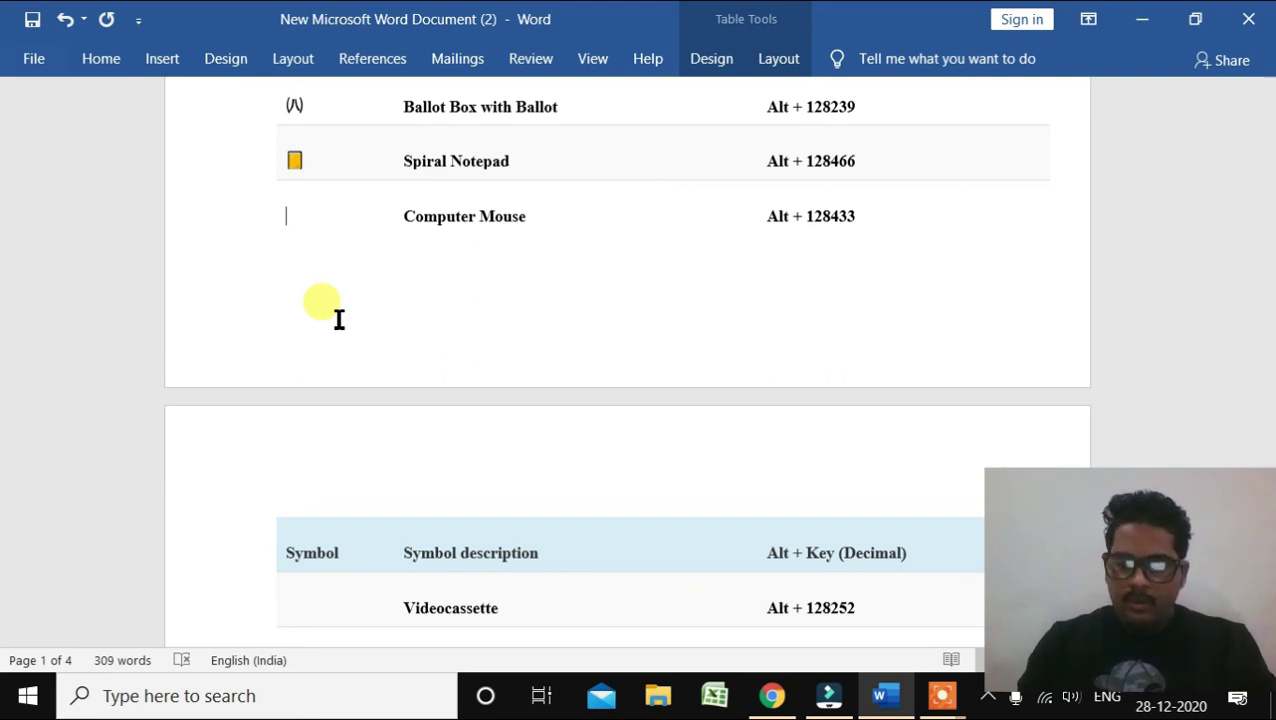
type("🖱")
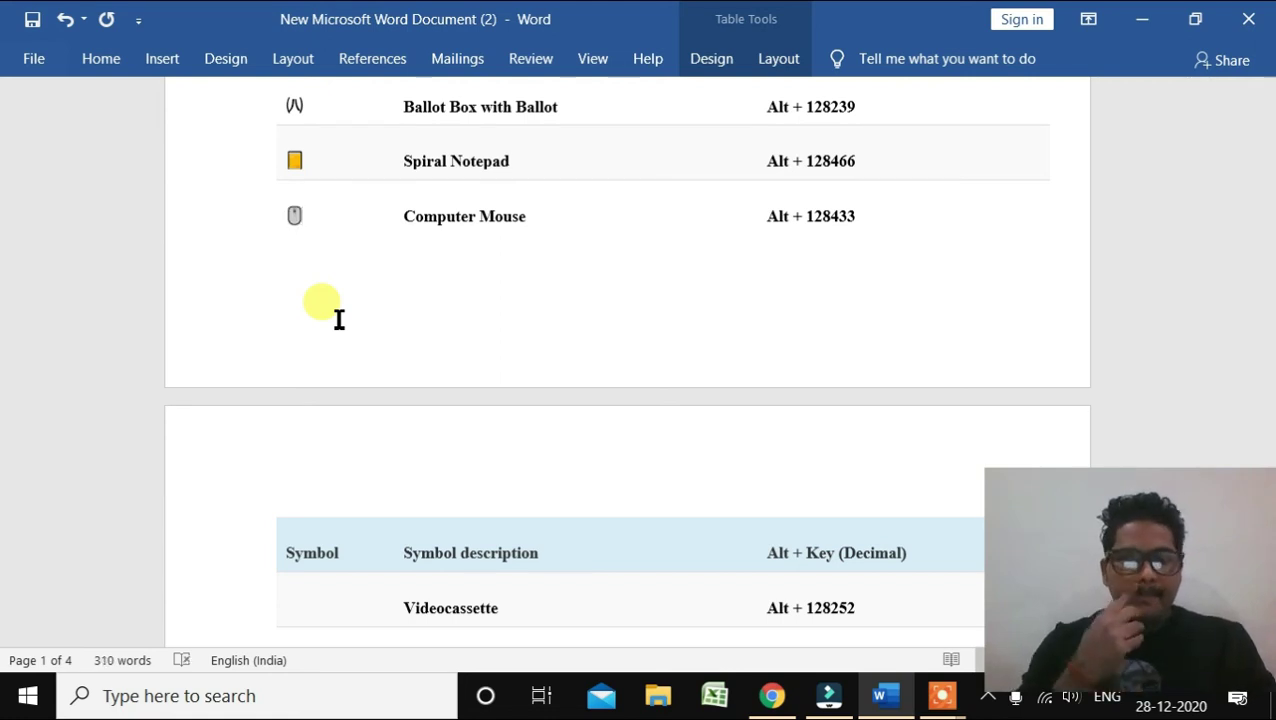
scroll(440, 480, "down", 3)
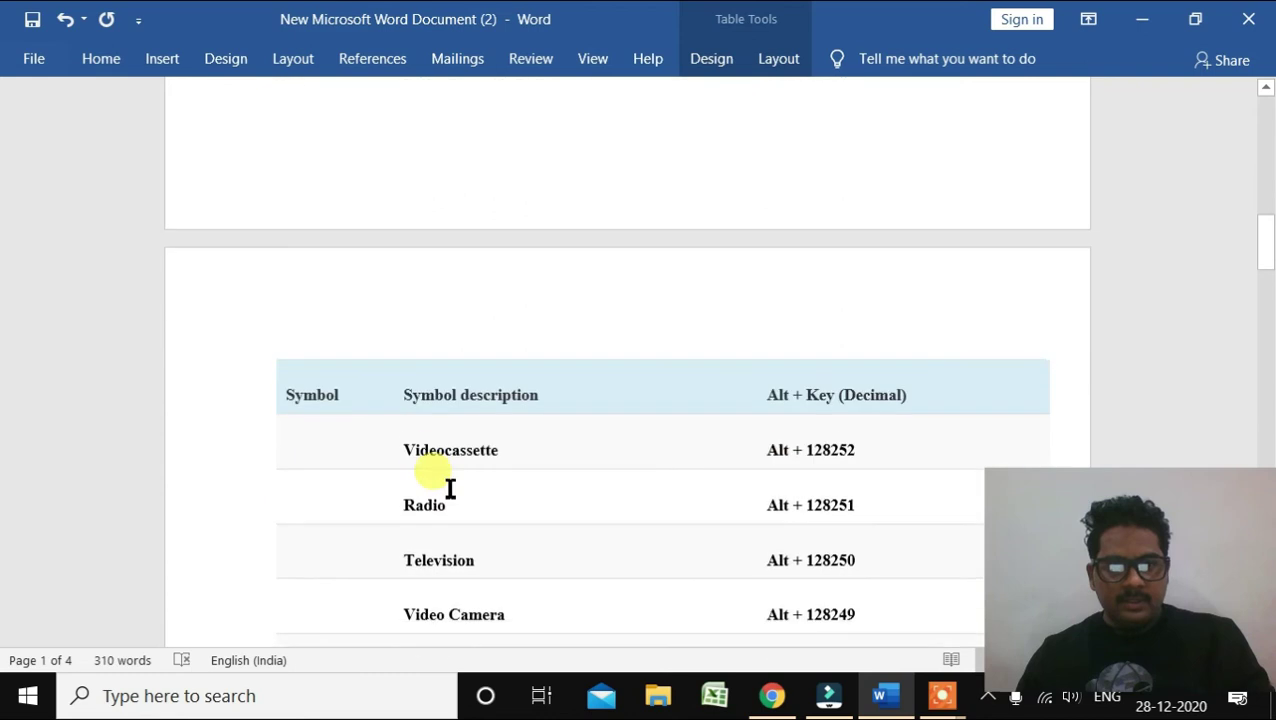
- Insert 📼 (Alt+128252), 📻 (Alt+128251) and 📺 (Alt+128250) for Videocassette, Radio and Television
scroll(437, 500, "down", 3)
left_click(345, 285)
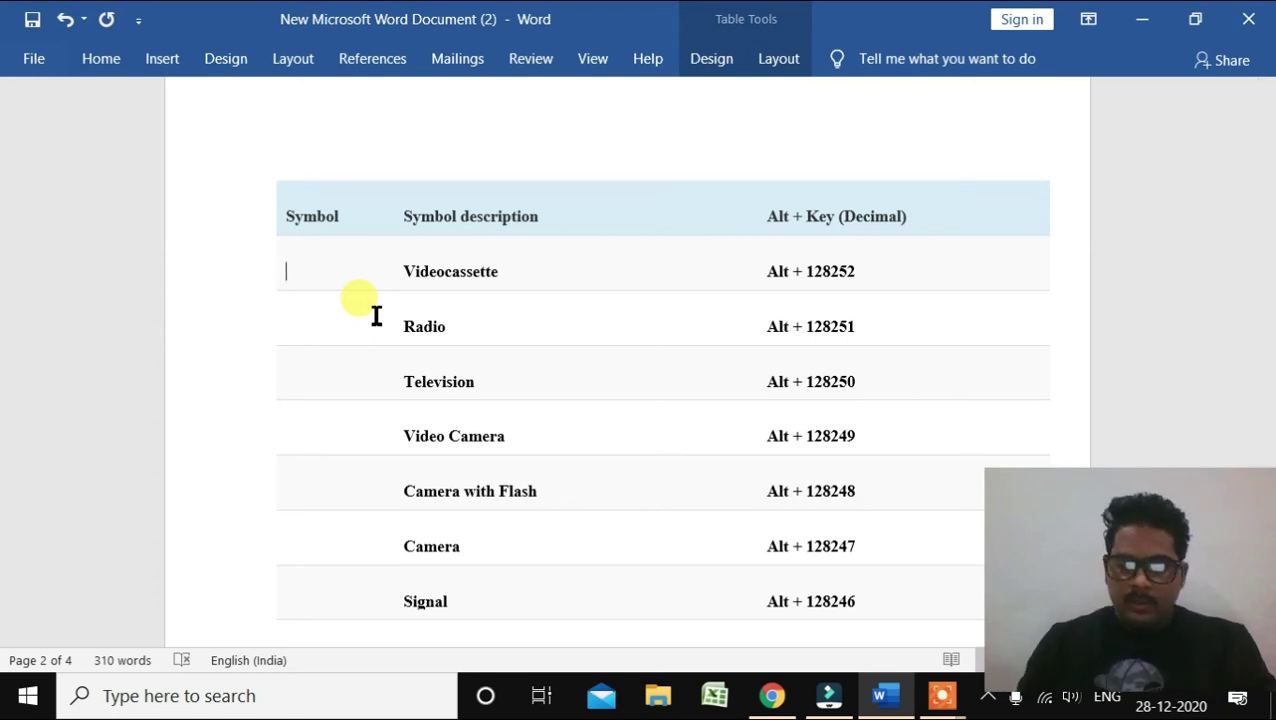
type("📼")
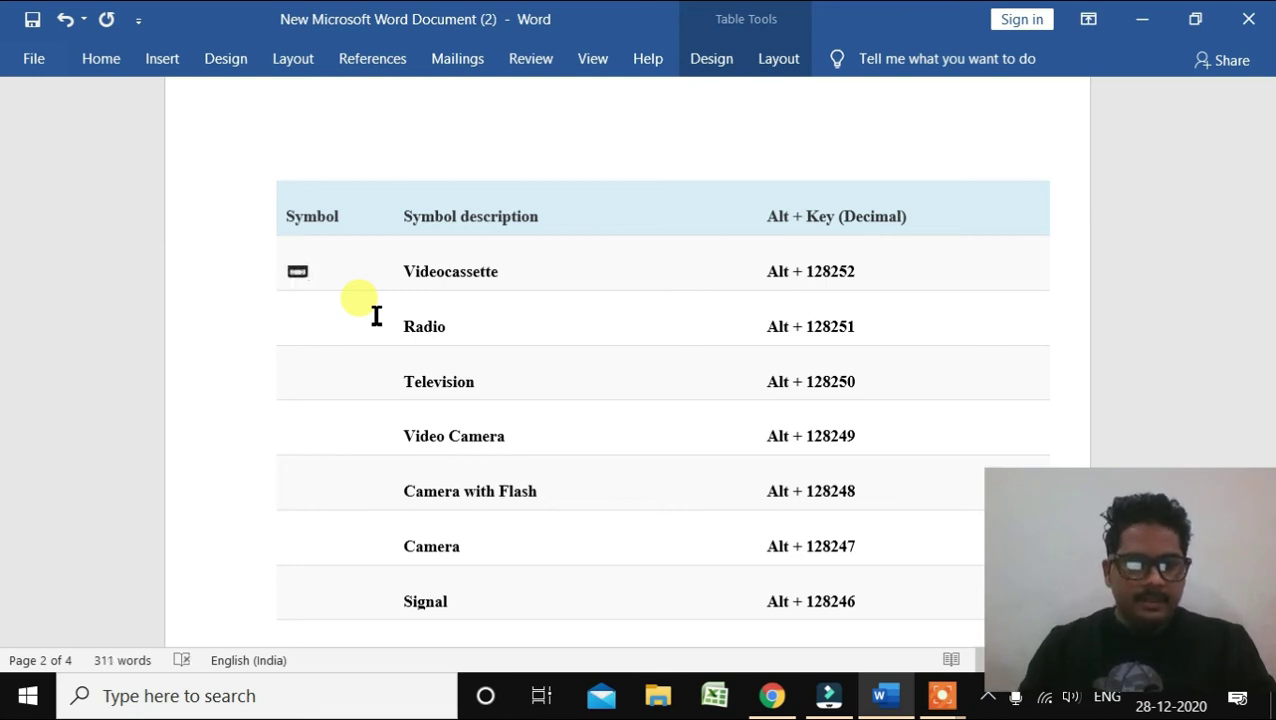
left_click(314, 338)
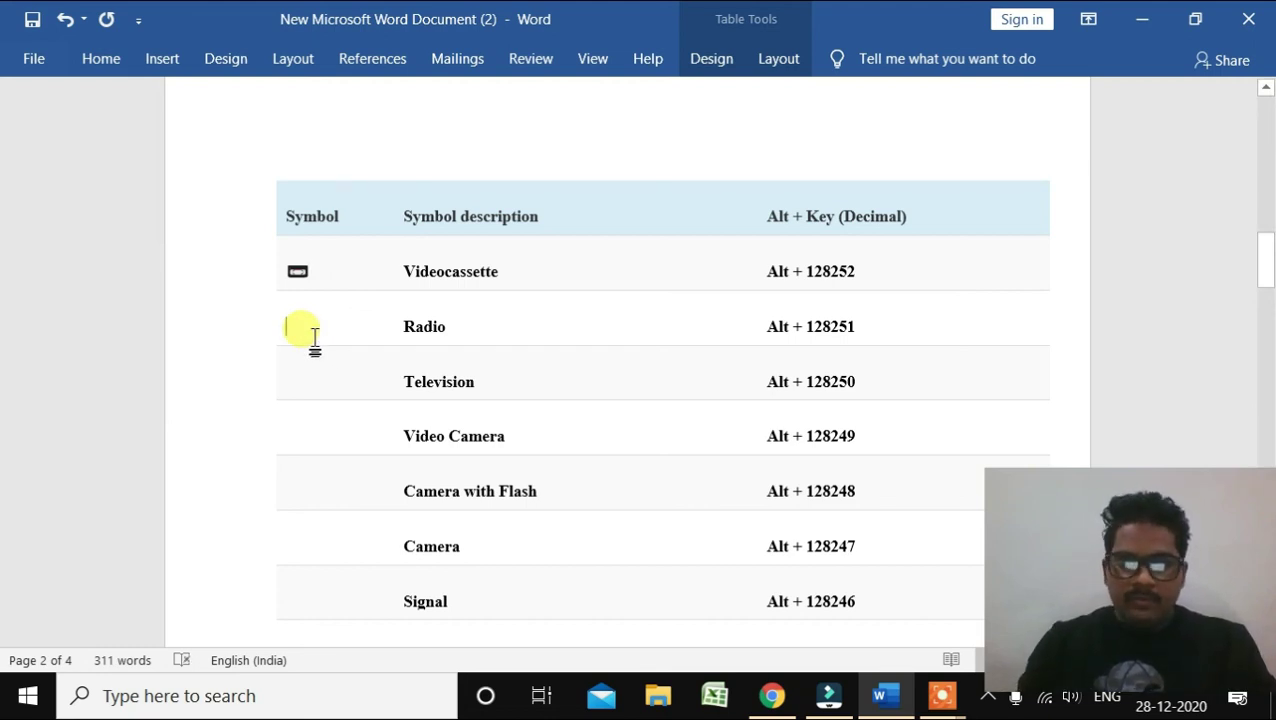
type("📻")
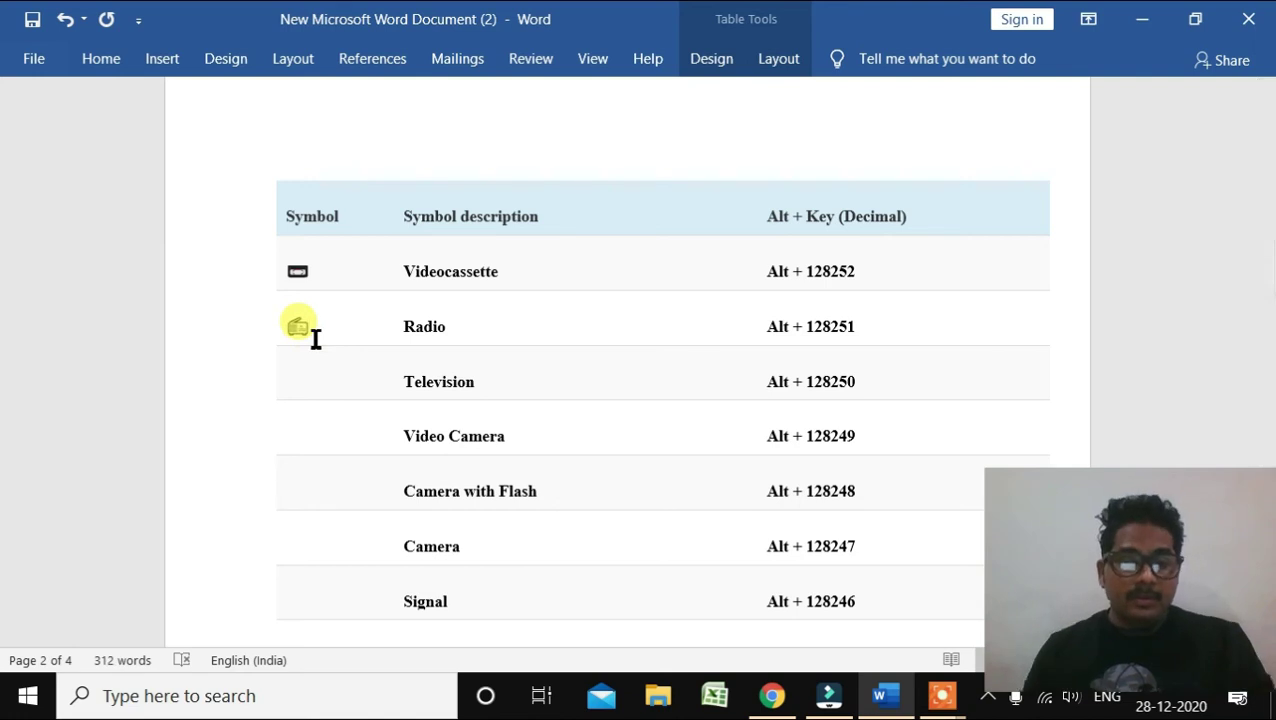
left_click(312, 381)
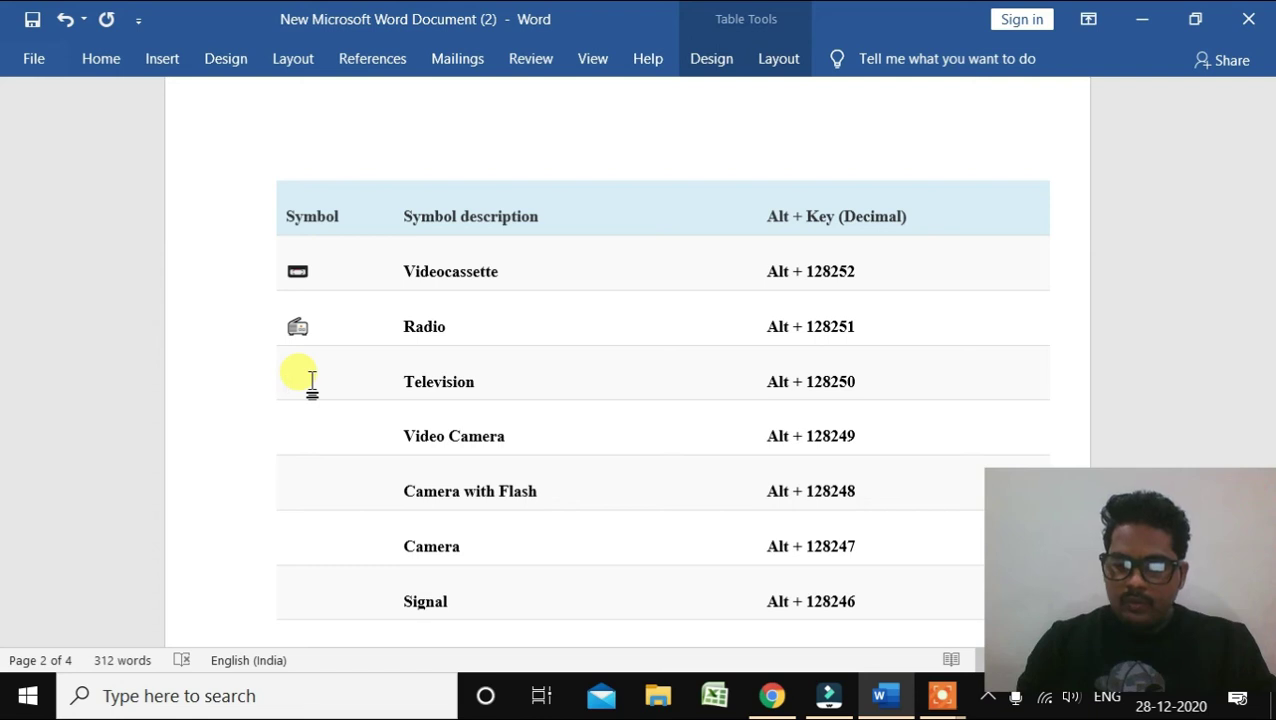
type("📺")
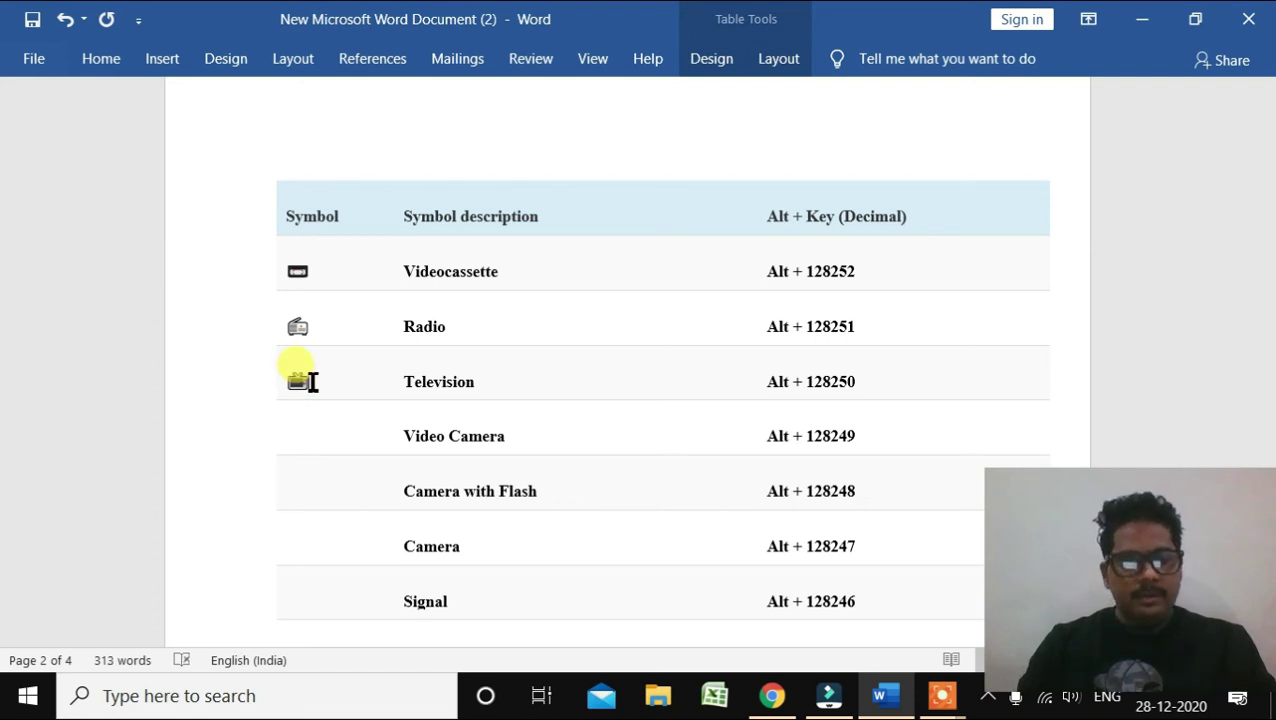
scroll(378, 460, "down", 1)
- Scroll past the second table to the third table, starting at E-mail Symbol (Alt + 128231)
scroll(421, 435, "down", 3)
scroll(447, 444, "up", 1)
scroll(452, 440, "up", 1)
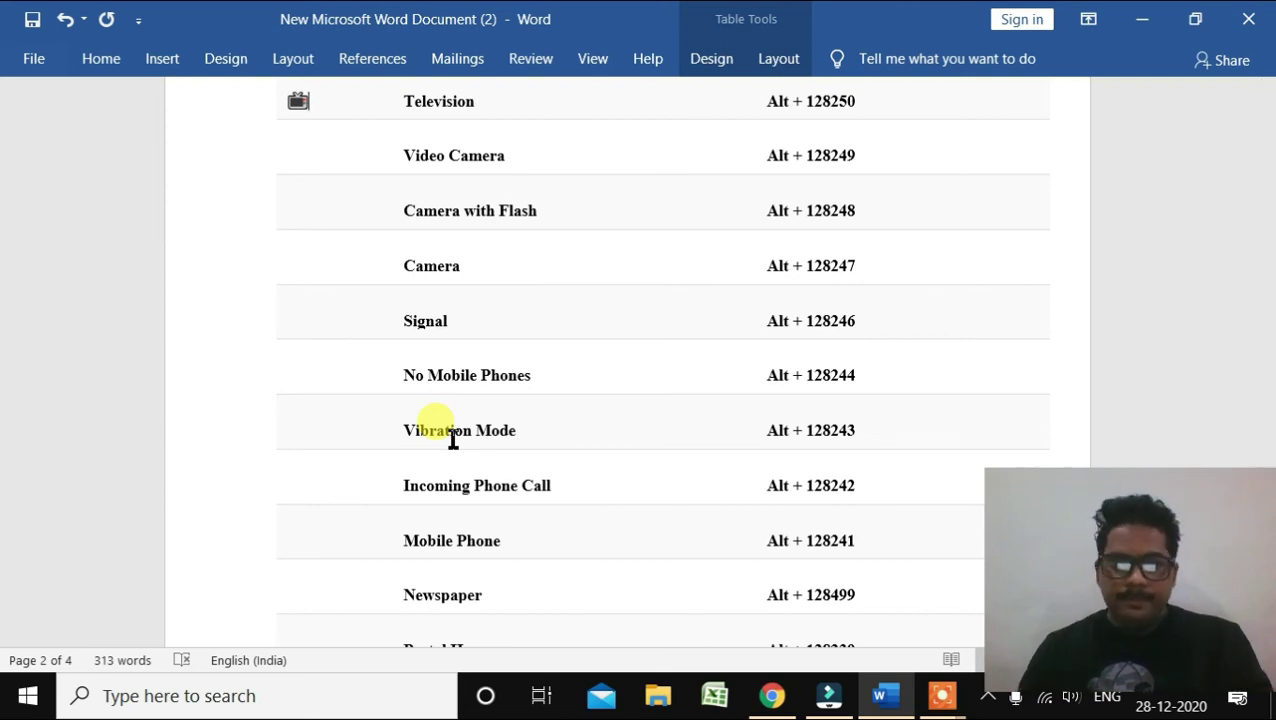
scroll(455, 432, "up", 2)
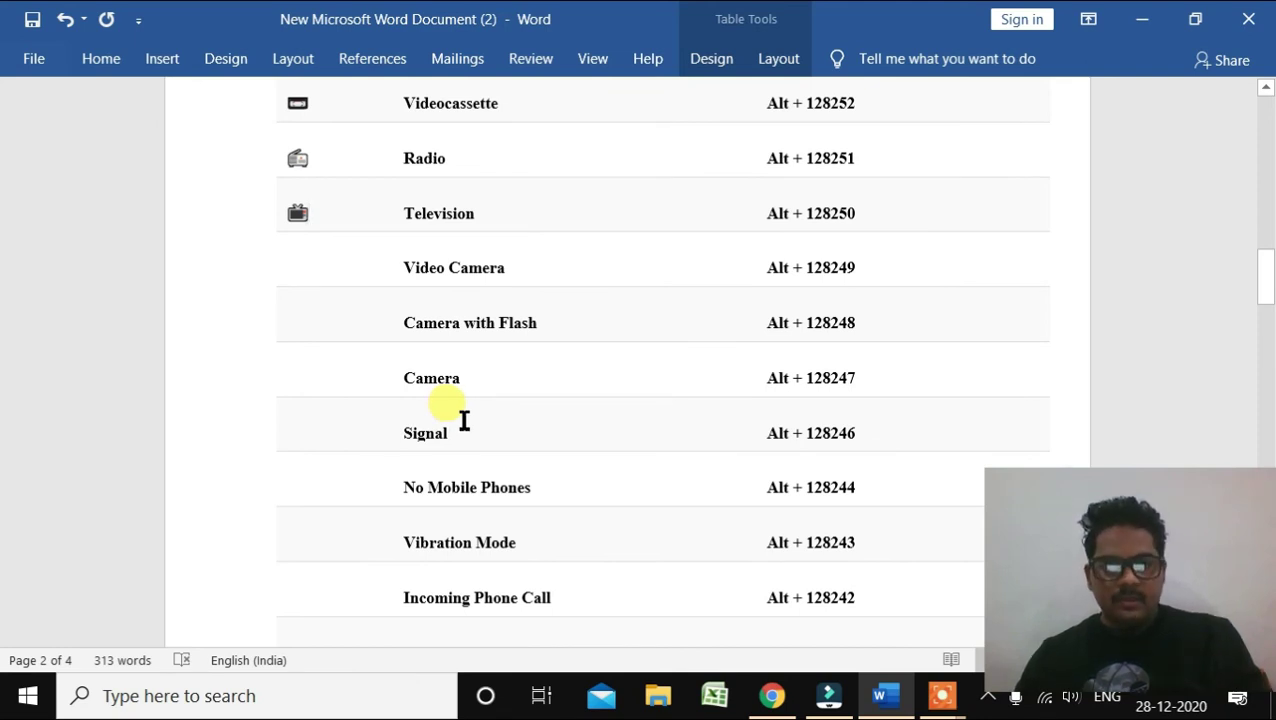
scroll(464, 420, "down", 2)
scroll(464, 420, "down", 1)
scroll(466, 420, "down", 1)
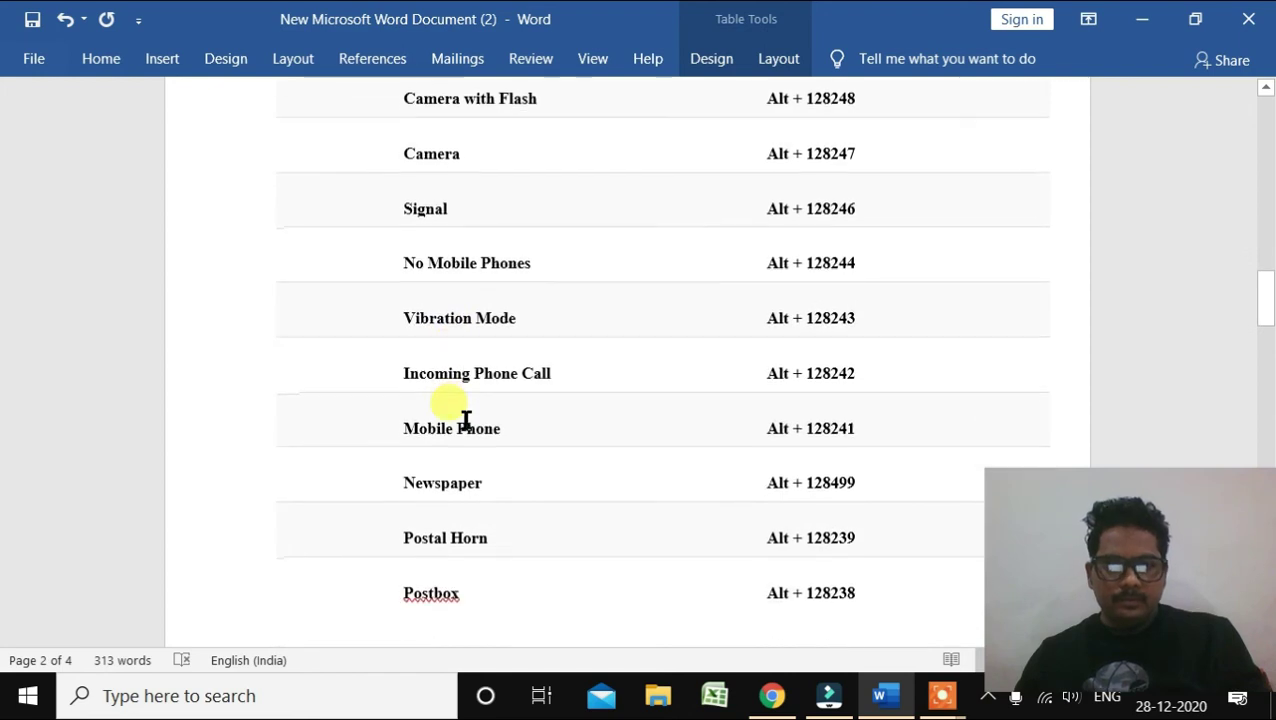
scroll(466, 420, "down", 1)
scroll(470, 418, "down", 1)
scroll(472, 418, "down", 1)
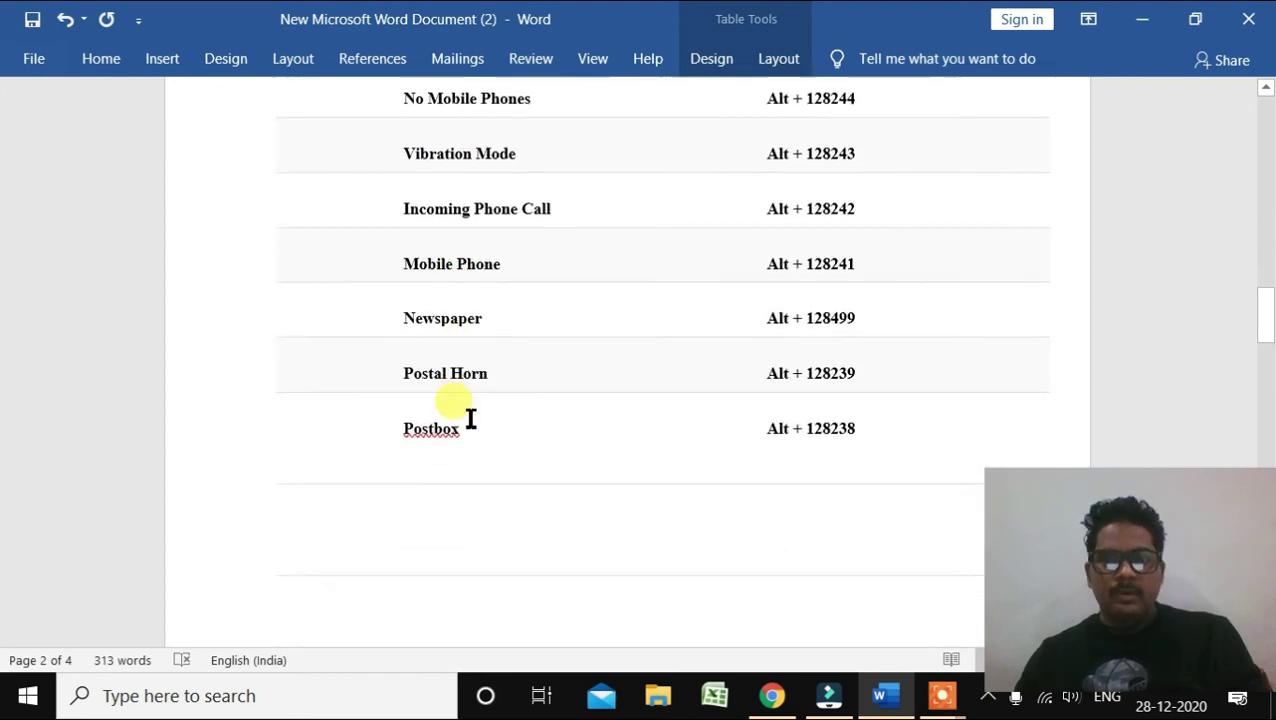
scroll(474, 418, "down", 1)
scroll(475, 418, "down", 1)
scroll(474, 418, "down", 1)
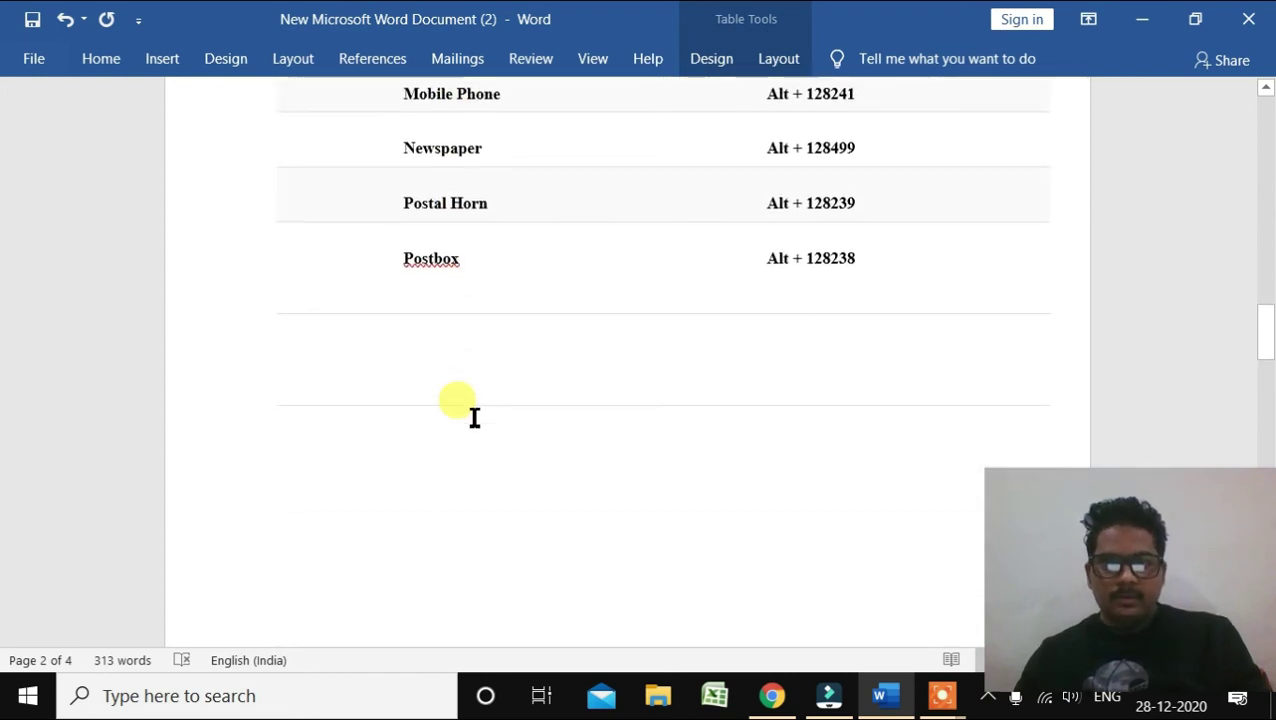
scroll(476, 418, "down", 2)
scroll(478, 418, "down", 1)
scroll(478, 418, "down", 2)
scroll(488, 418, "down", 1)
scroll(492, 418, "down", 1)
scroll(492, 418, "down", 1)
scroll(492, 418, "down", 1)
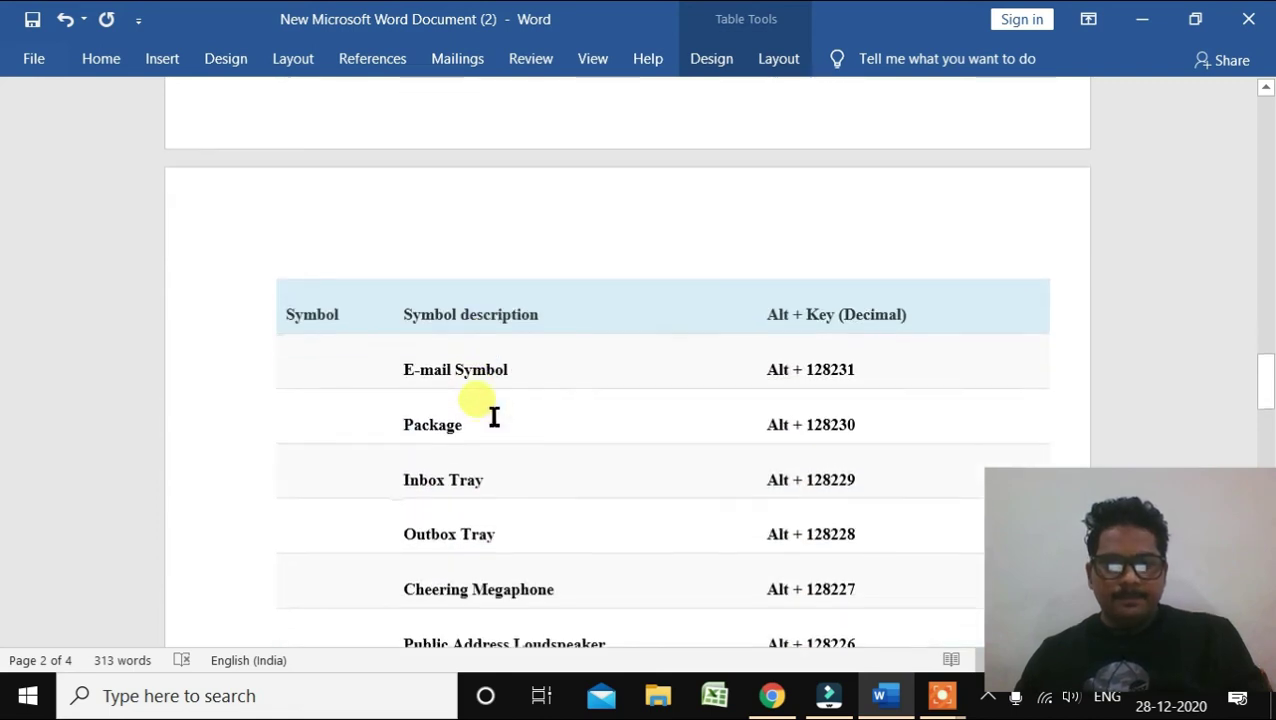
scroll(492, 418, "down", 1)
scroll(492, 418, "down", 1)
scroll(494, 418, "down", 1)
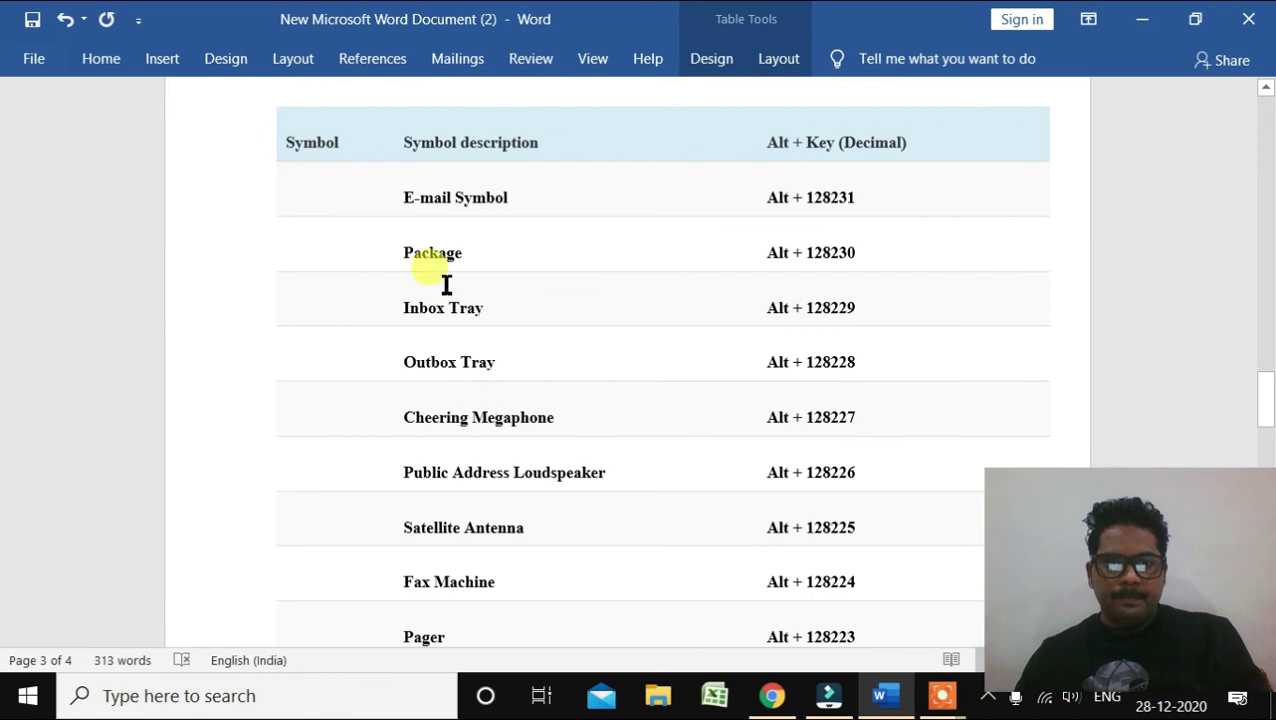
- Insert the megaphone 📢 beside Public Address Loudspeaker, undoing an accidental column-width change first
left_click(400, 200)
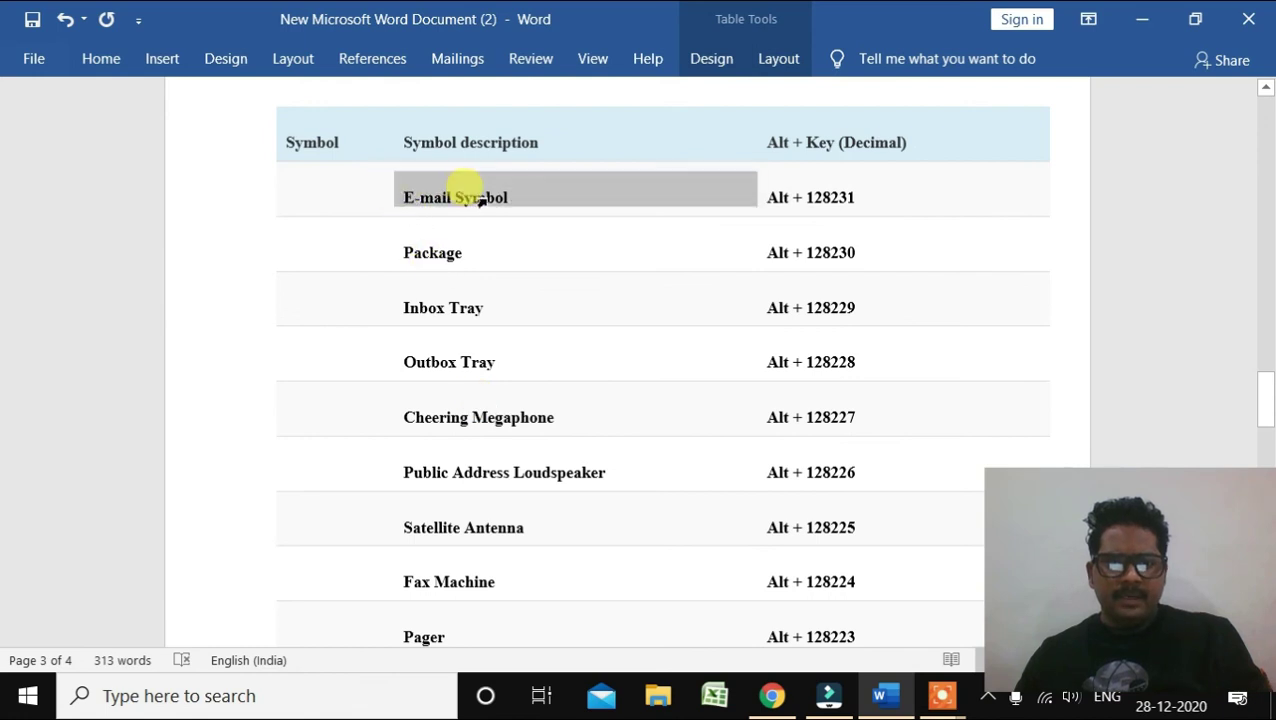
left_click_drag(462, 256, 466, 260)
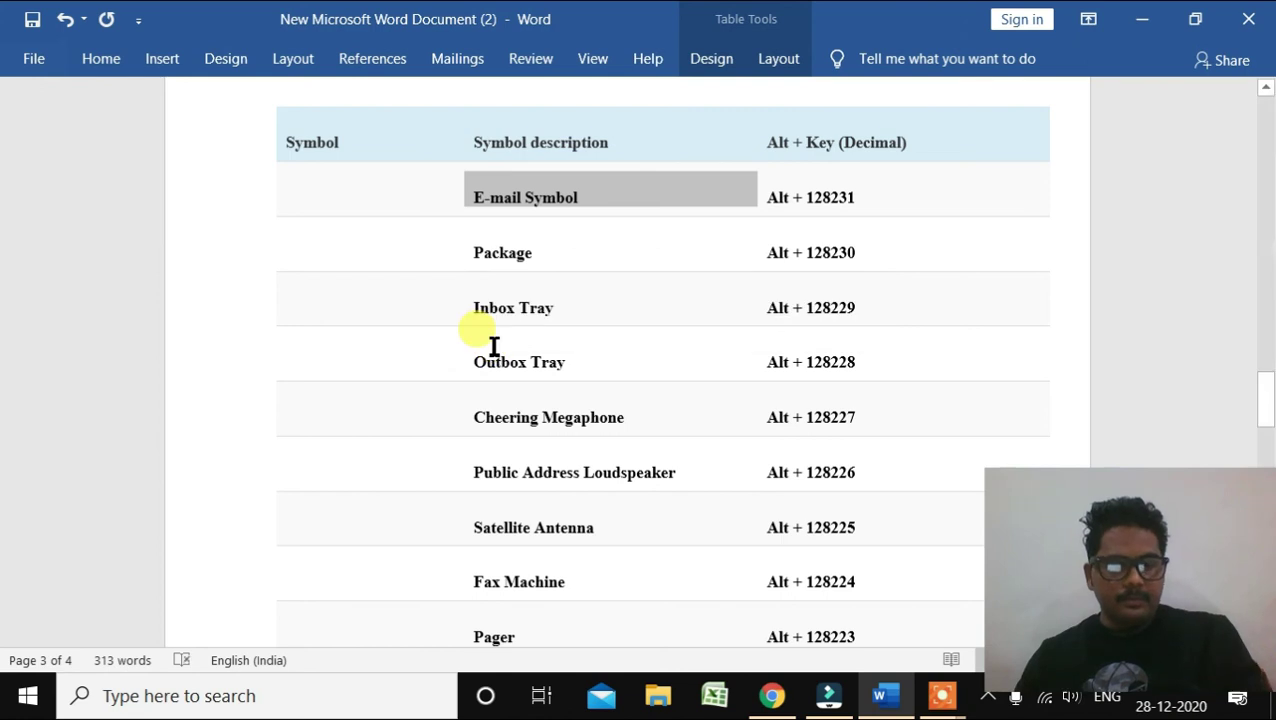
key("ctrl+z")
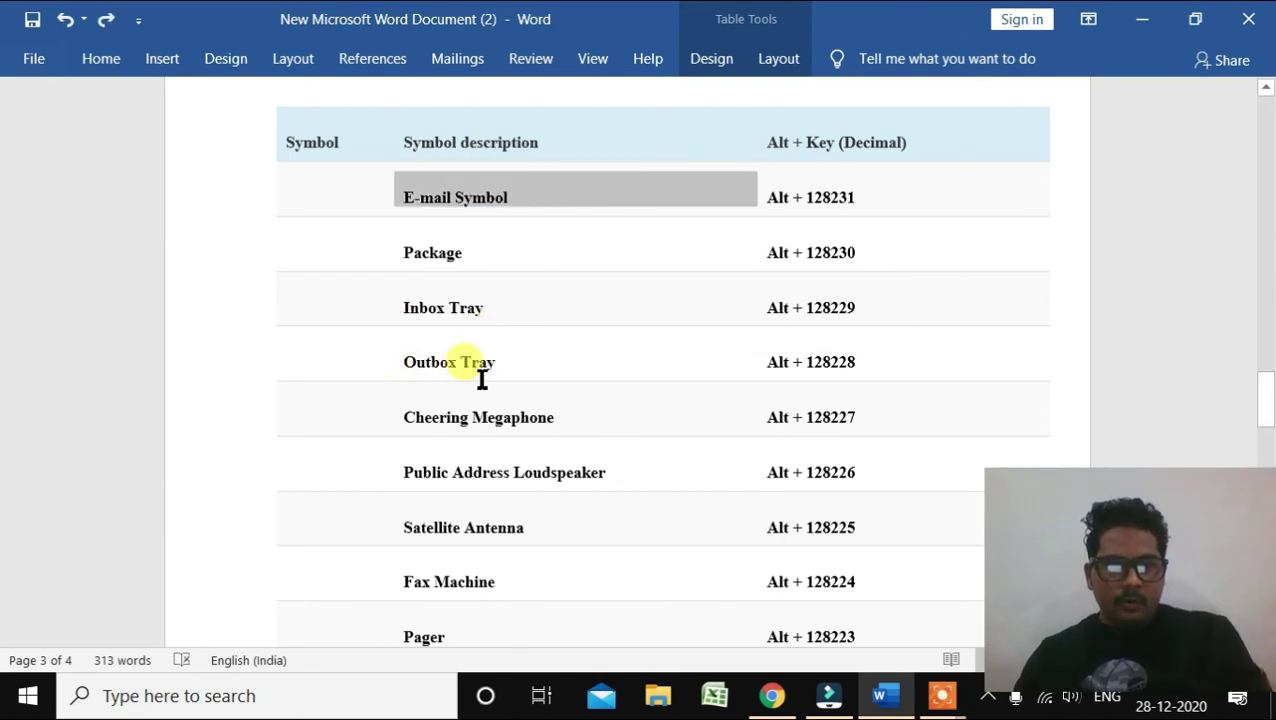
scroll(490, 420, "down", 1)
scroll(495, 415, "down", 3)
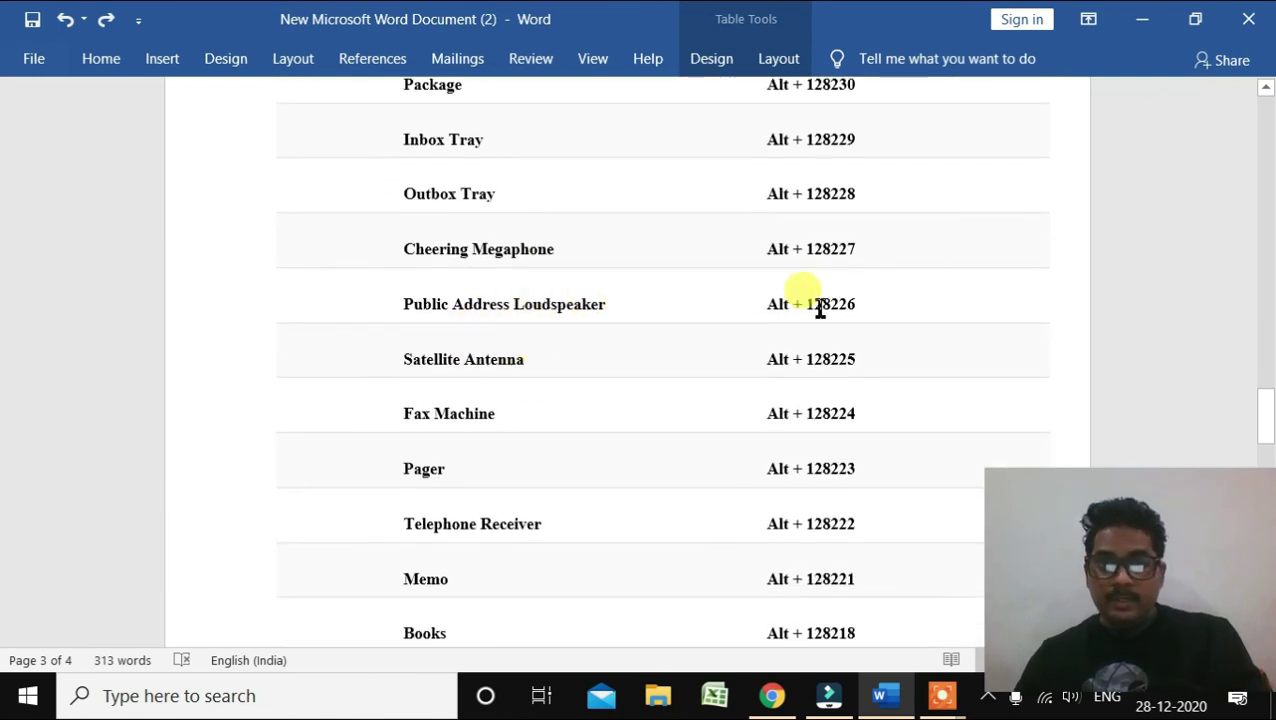
left_click(346, 318)
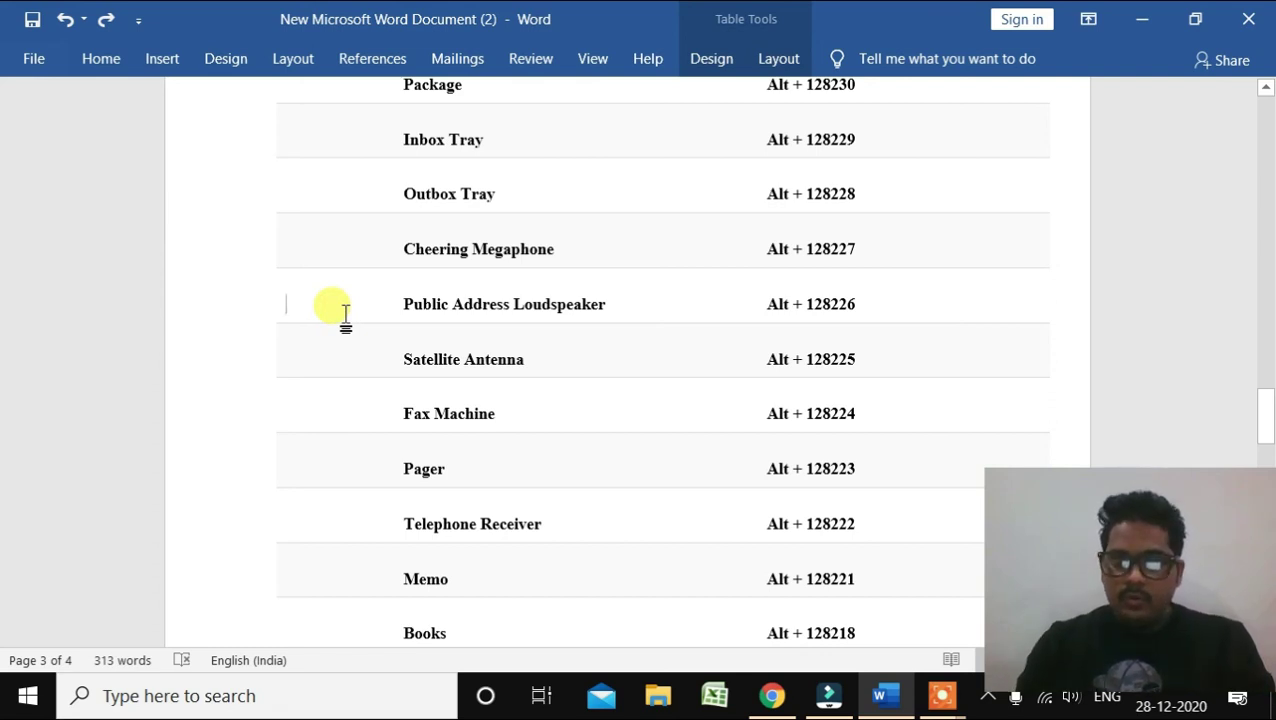
type("📢")
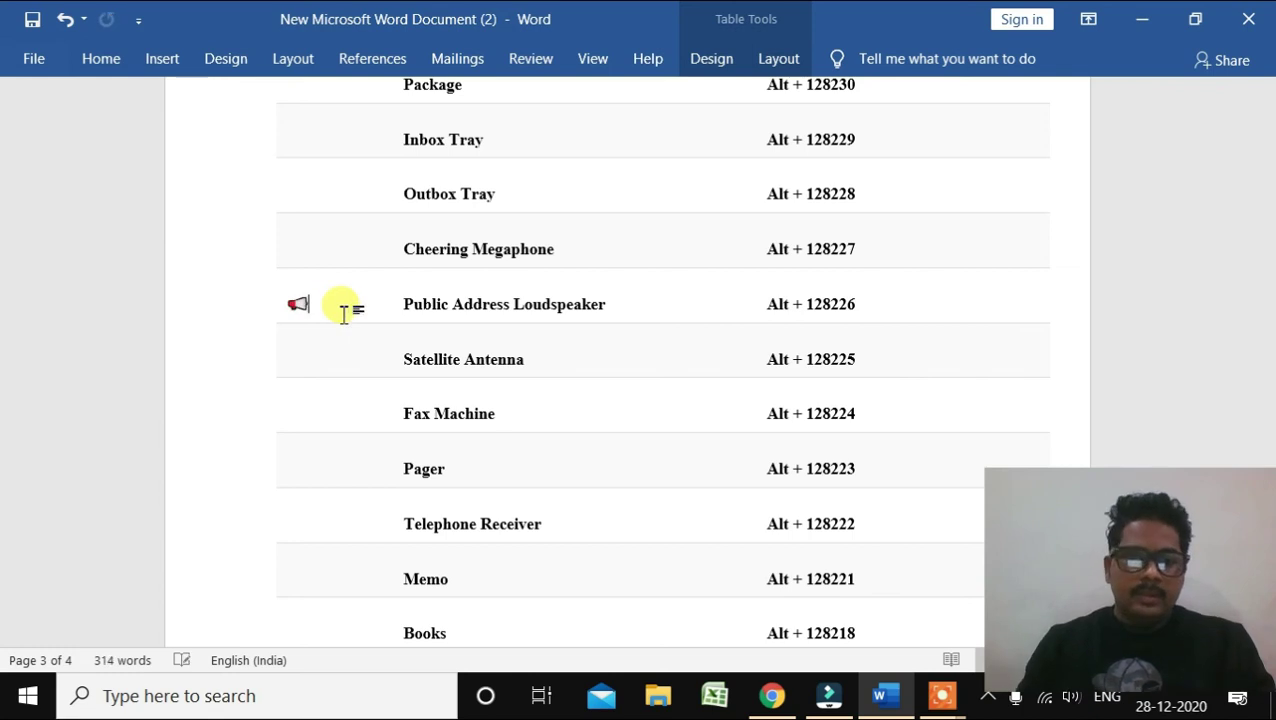
- Insert the pager symbol 📟 (Alt+128223) into the Pager row's Symbol cell
scroll(345, 376, "down", 1)
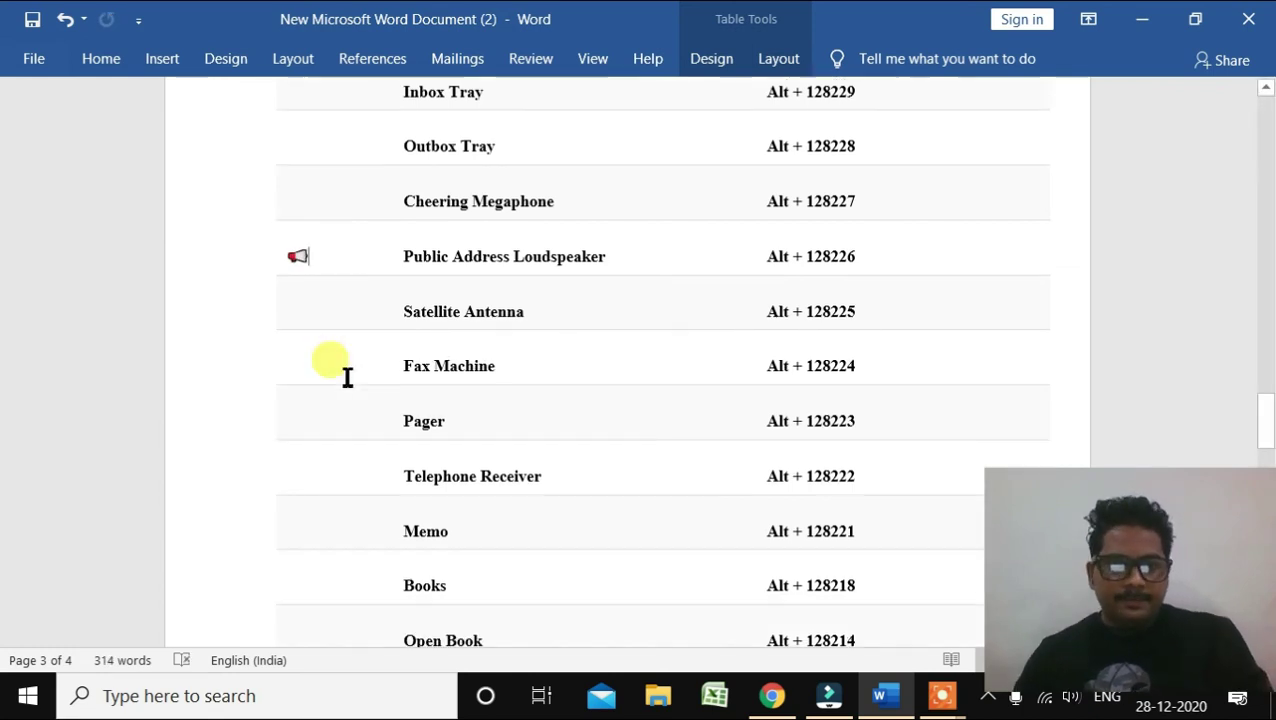
scroll(408, 268, "down", 1)
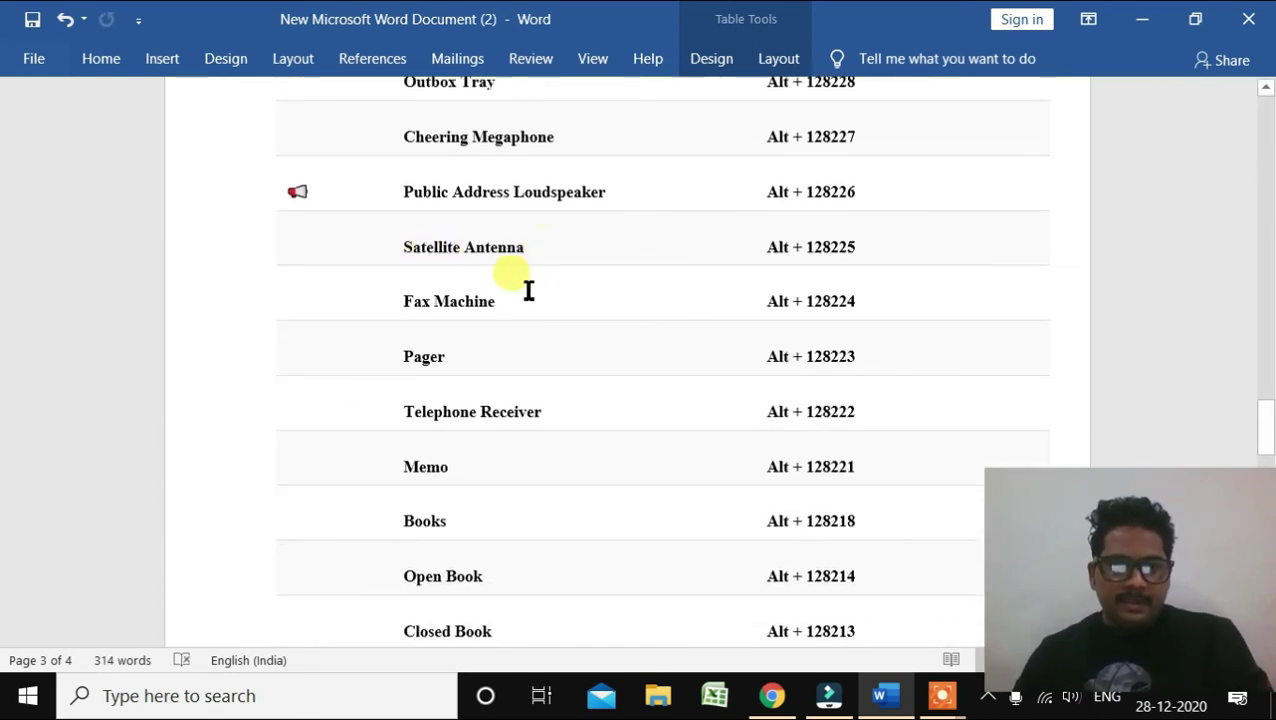
scroll(547, 305, "down", 1)
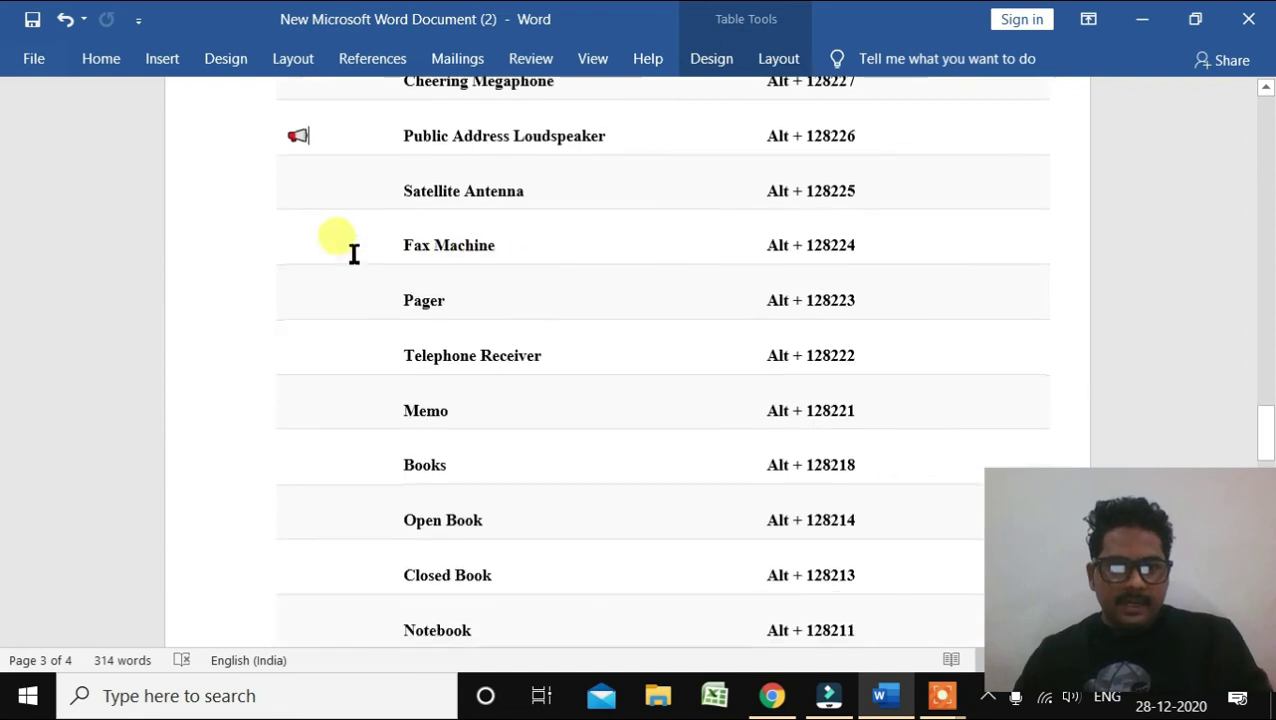
left_click(336, 305)
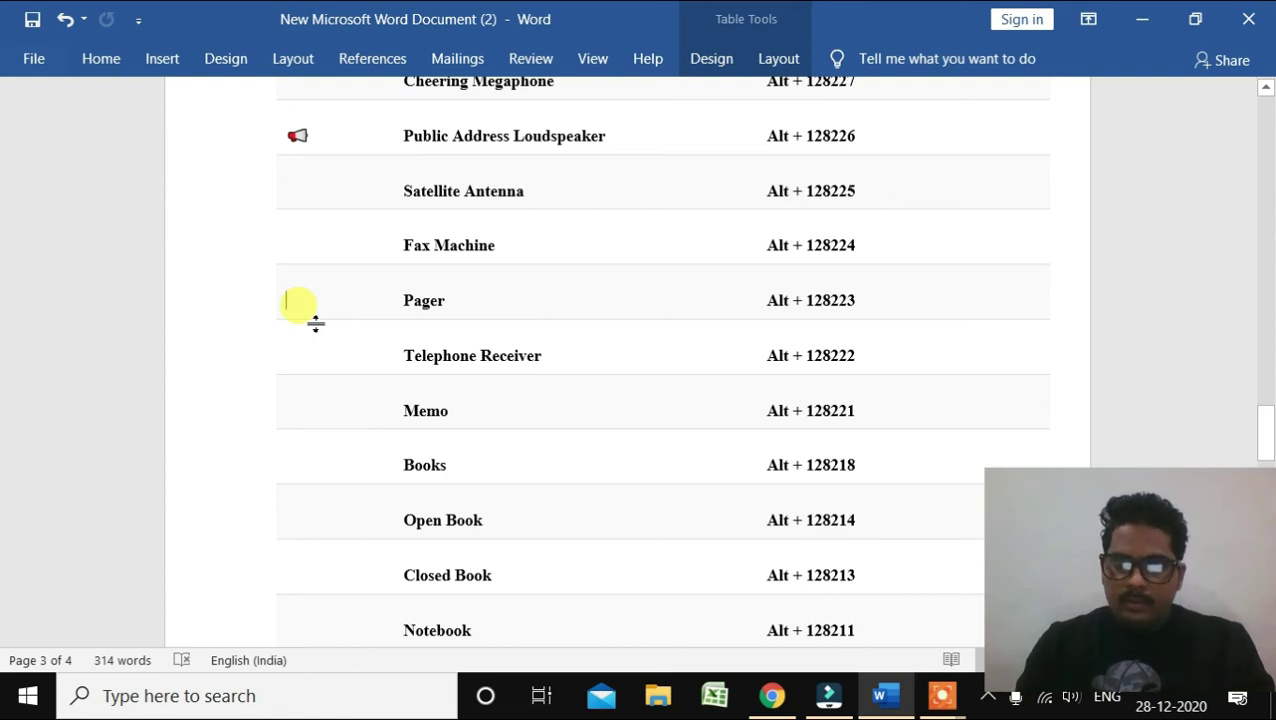
type("📟")
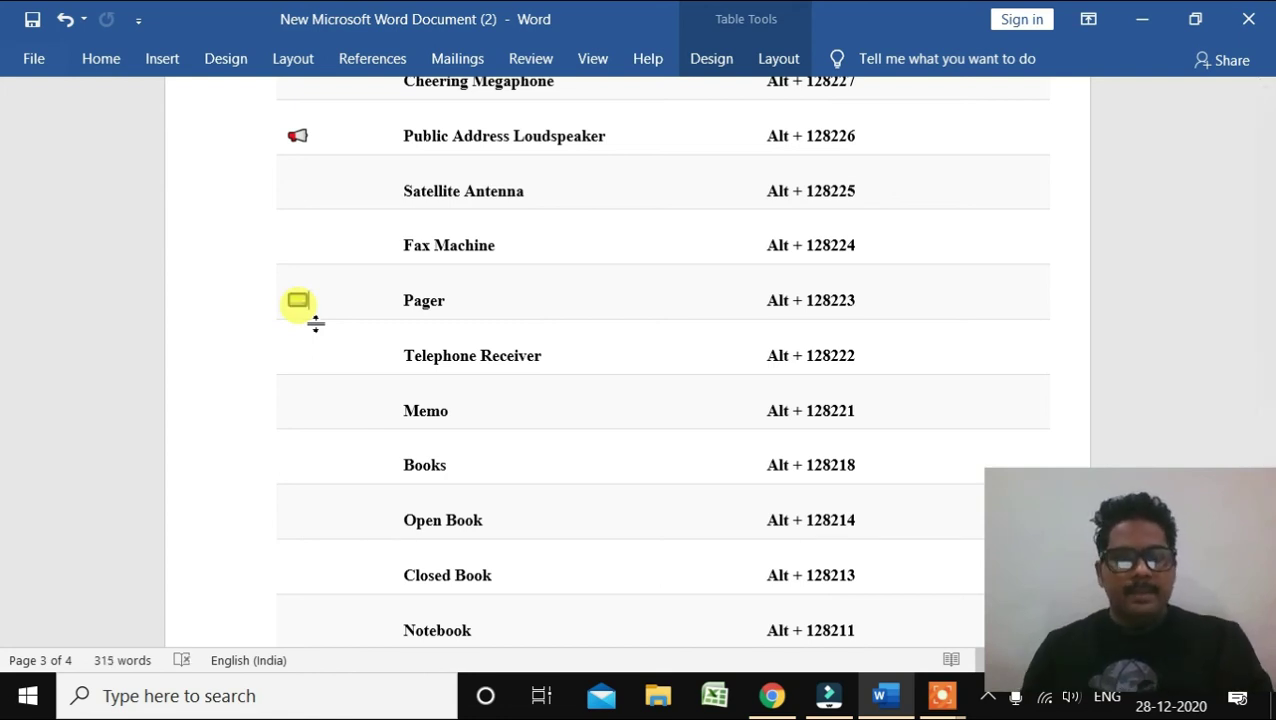
scroll(474, 376, "down", 1)
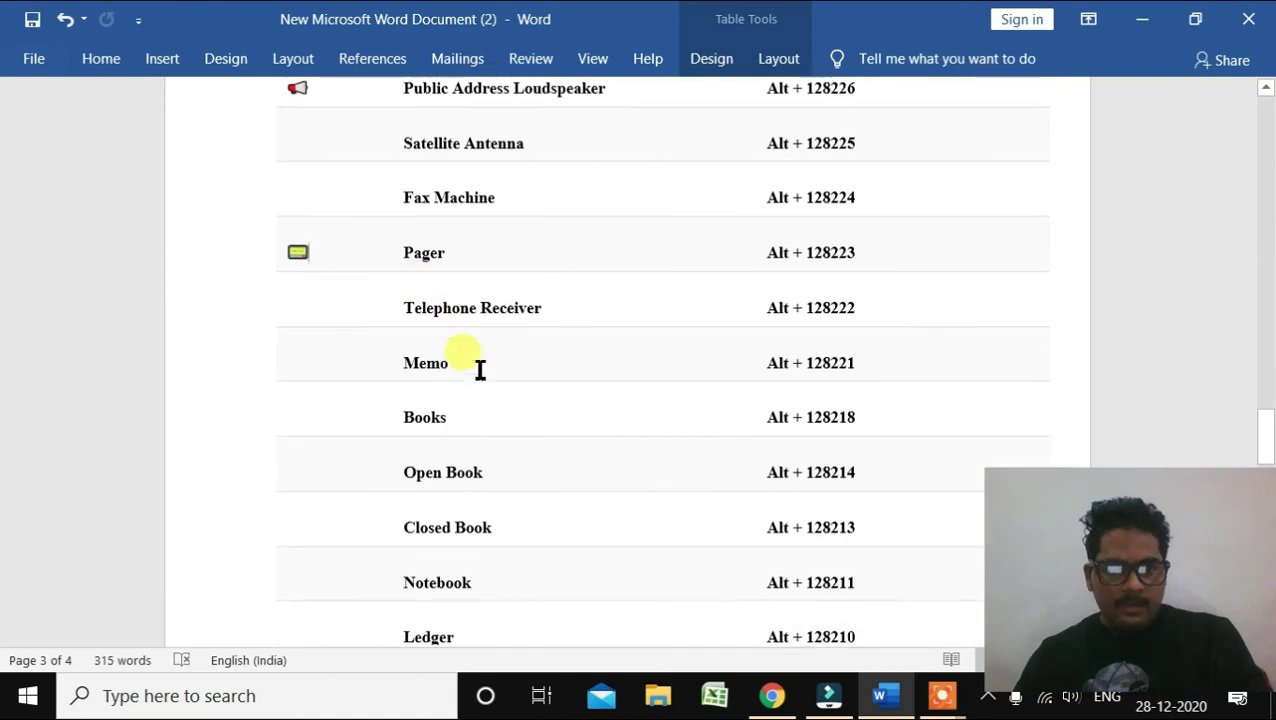
scroll(670, 362, "down", 1)
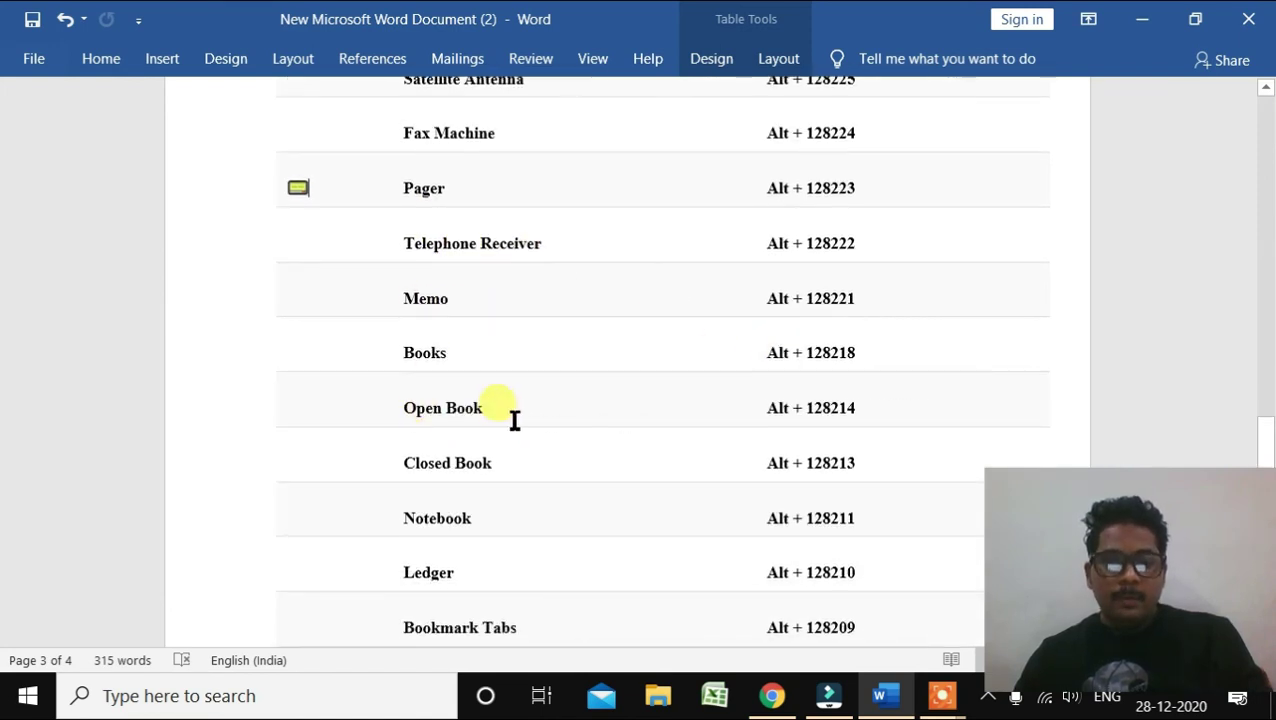
scroll(493, 448, "down", 1)
scroll(435, 418, "down", 1)
left_click(431, 410)
scroll(525, 440, "down", 1)
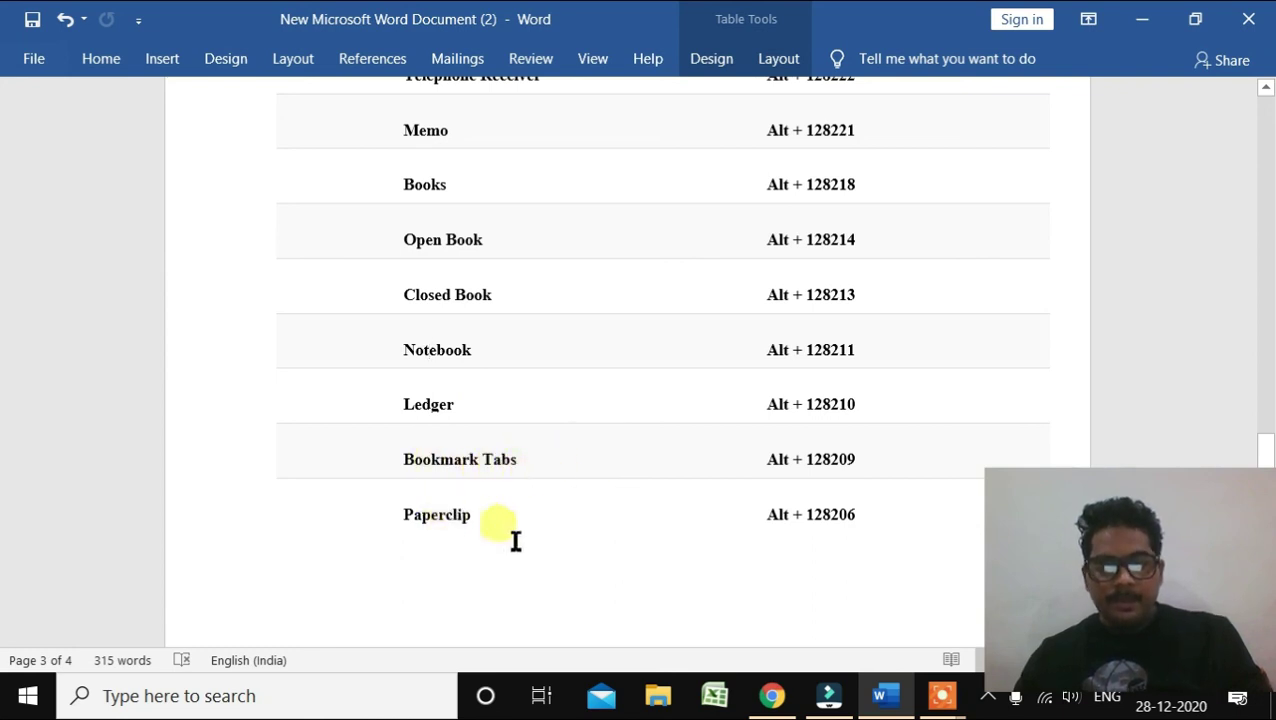
scroll(527, 530, "down", 2)
- Insert the laptop symbol 💻 (Alt+128187) into the last table's Personal Computer Symbol cell
scroll(527, 530, "down", 2)
scroll(527, 530, "down", 3)
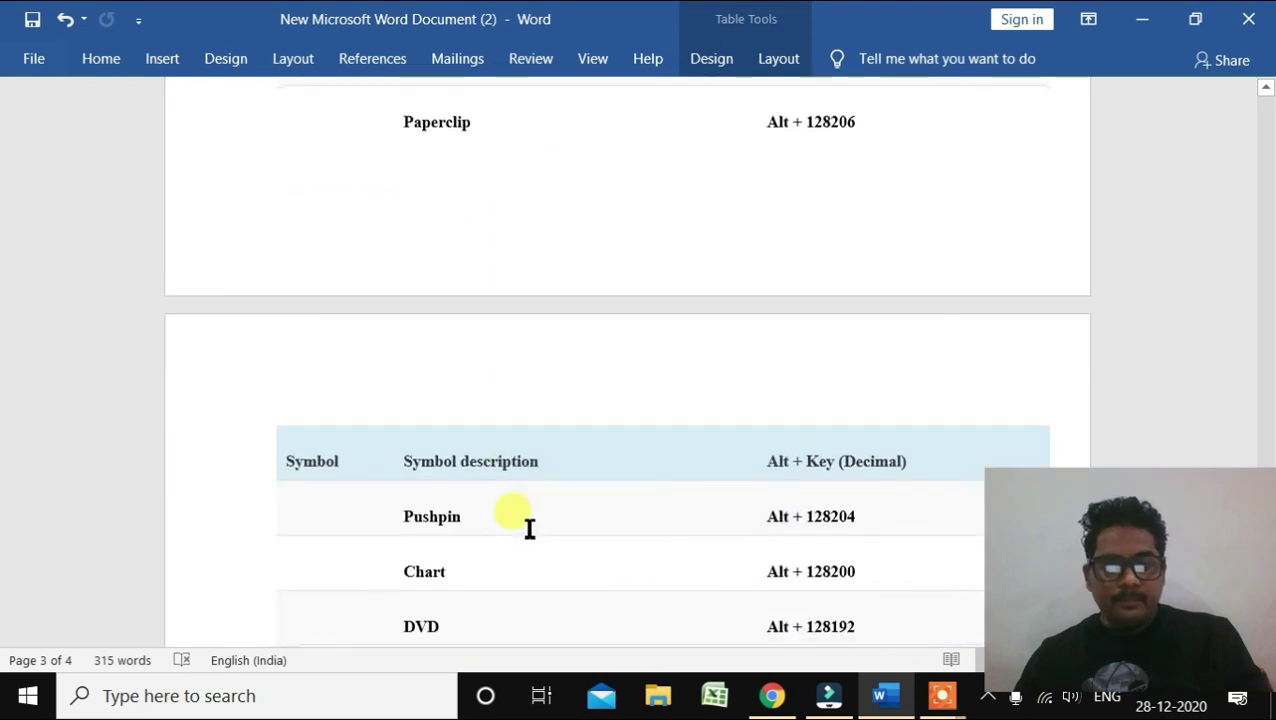
scroll(529, 530, "down", 2)
scroll(531, 530, "down", 2)
scroll(531, 530, "down", 1)
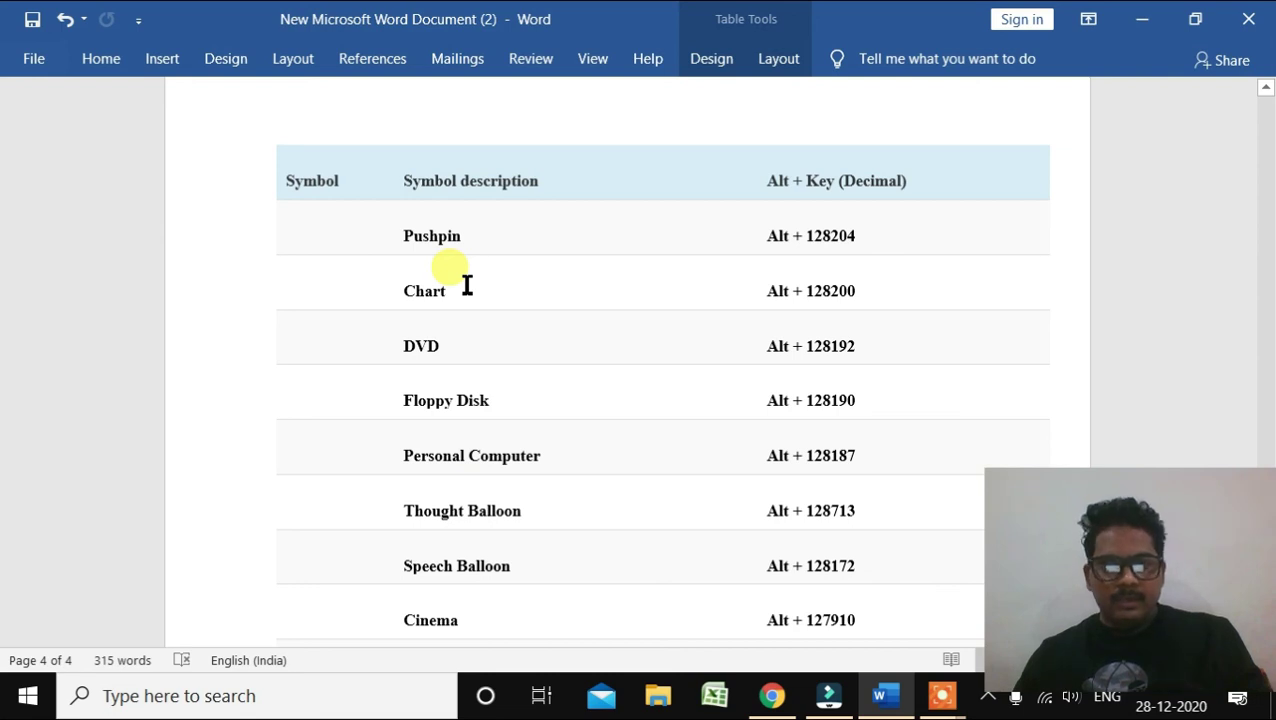
scroll(428, 310, "down", 1)
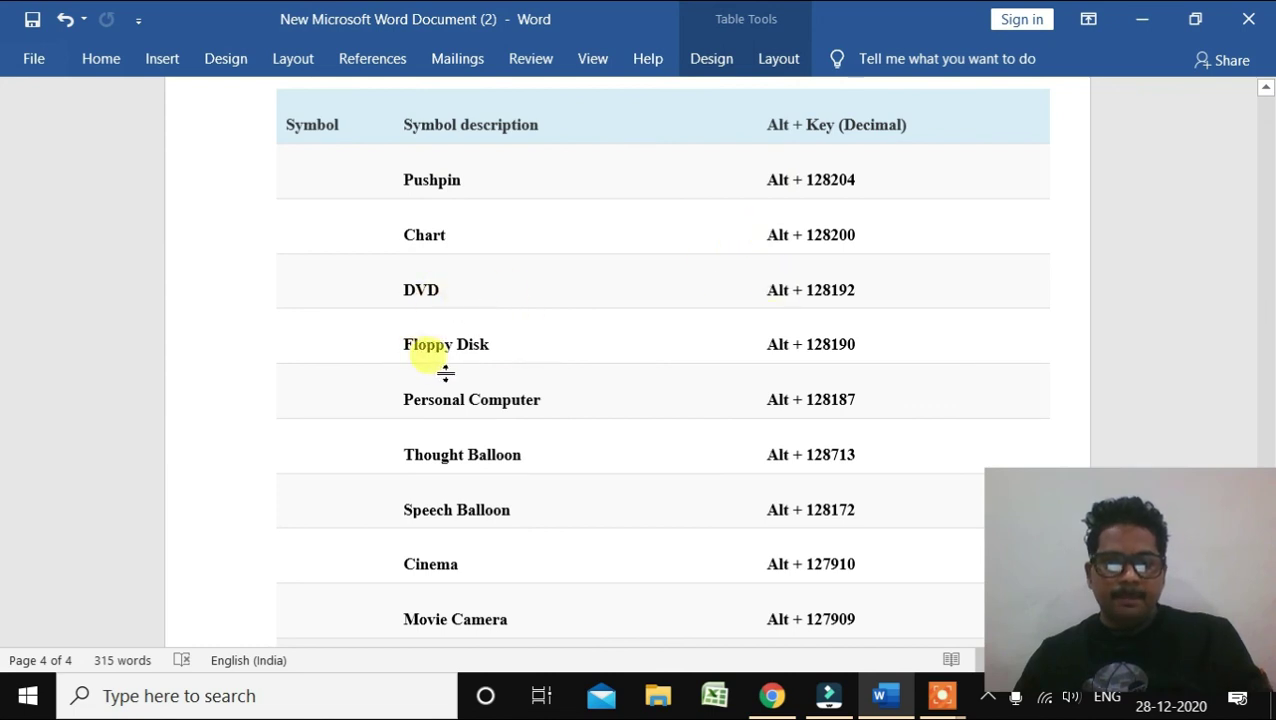
scroll(540, 415, "down", 1)
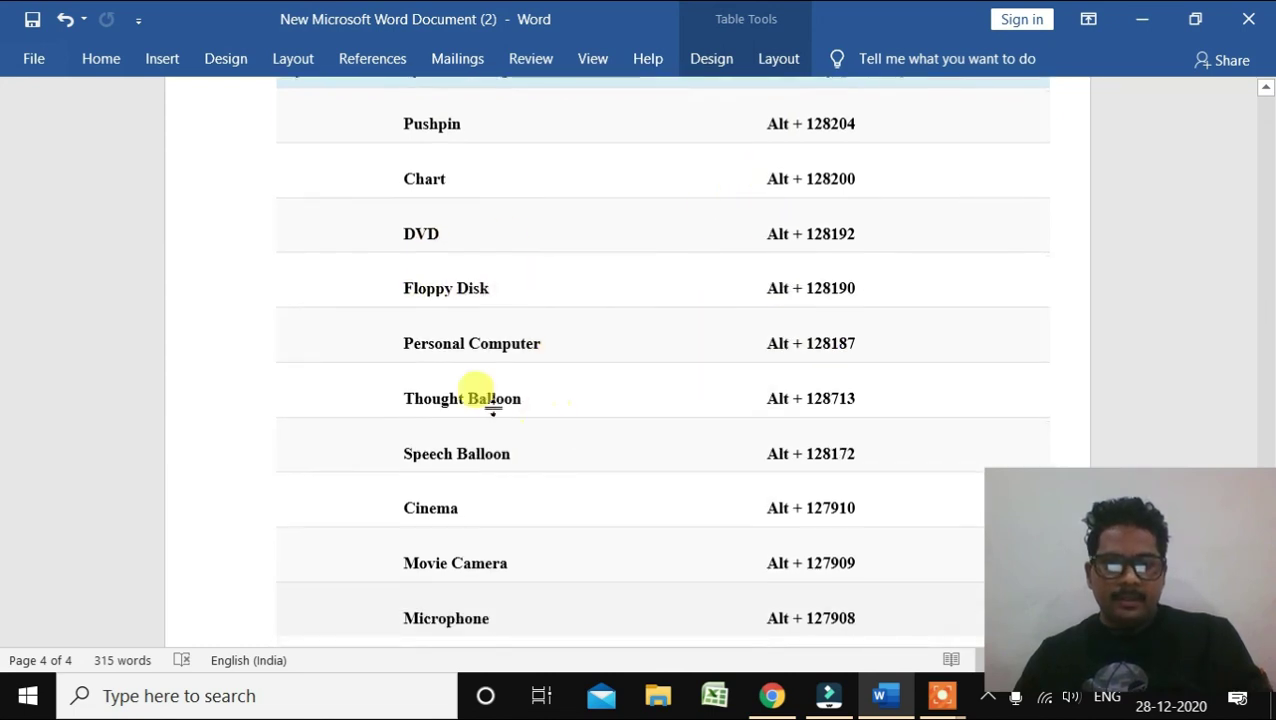
left_click(313, 352)
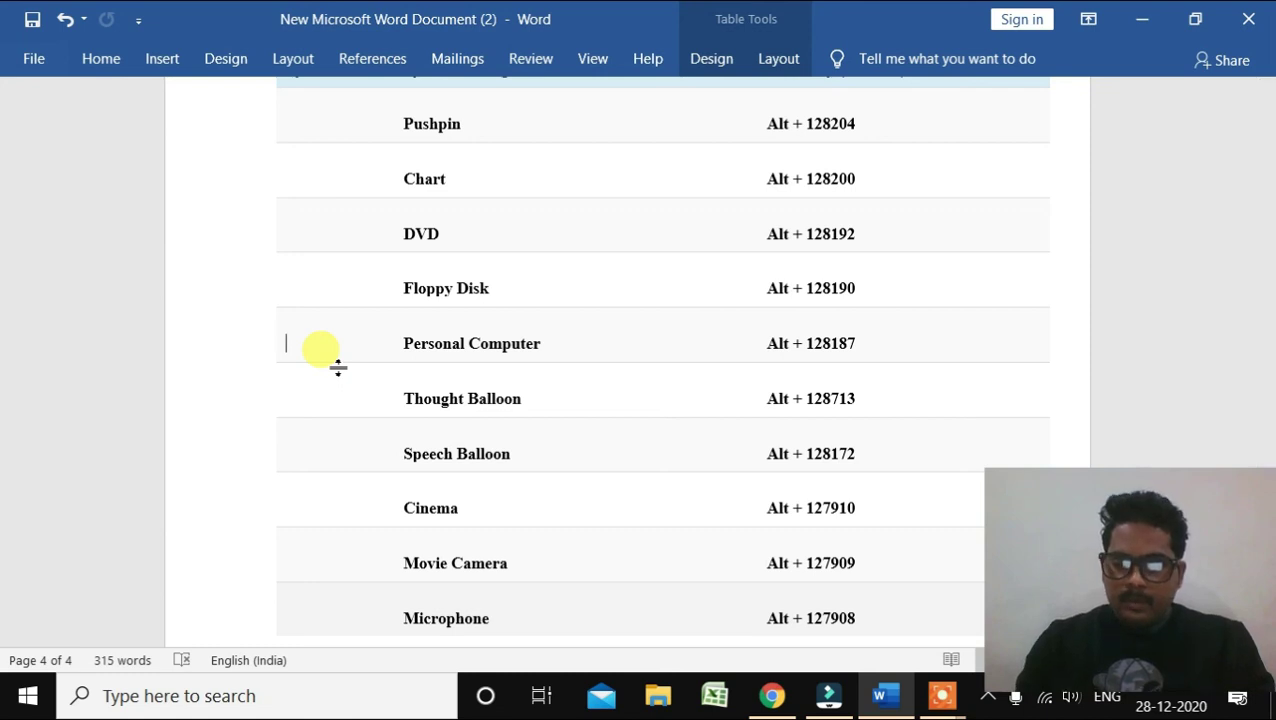
type("💻")
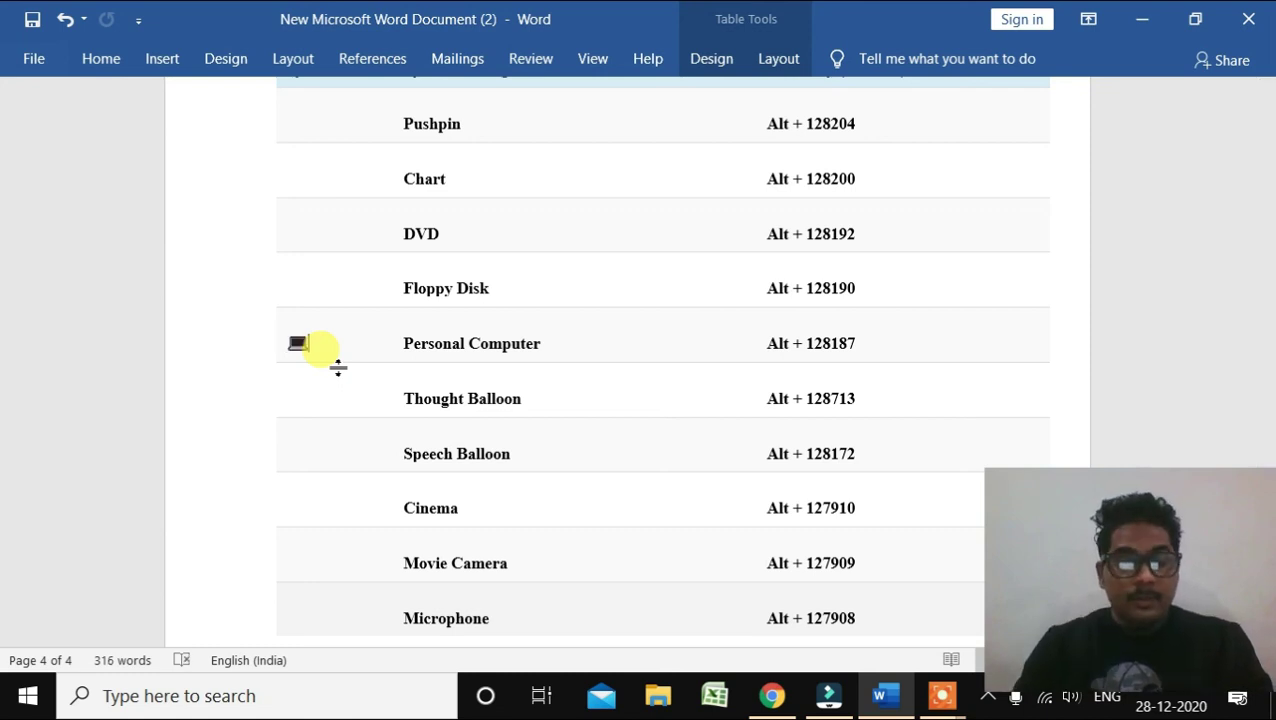
scroll(353, 436, "down", 2)
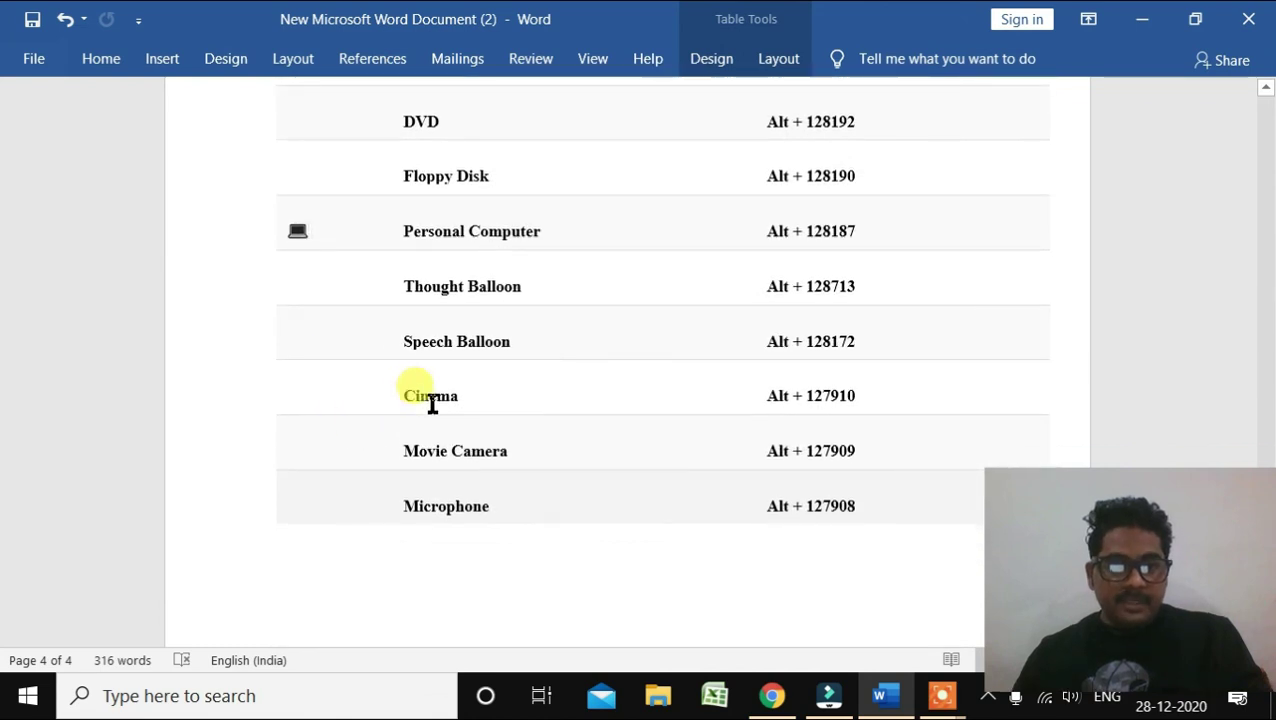
scroll(540, 465, "down", 2)
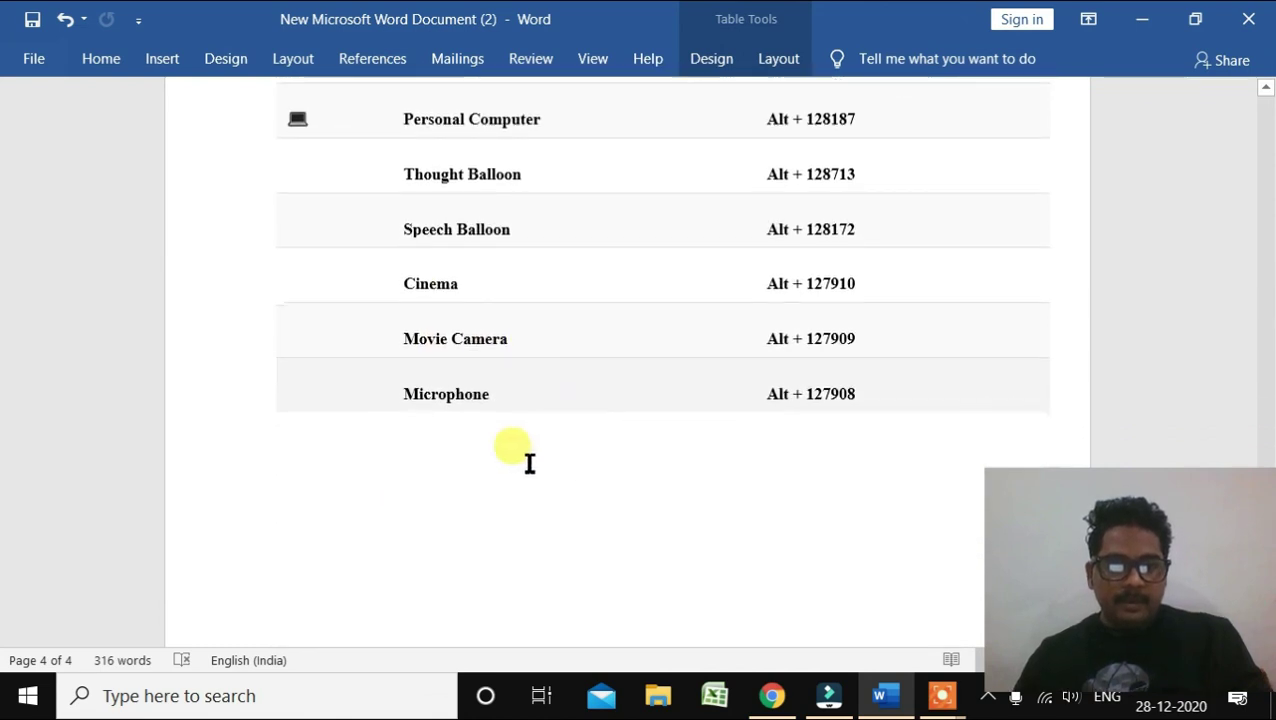
scroll(510, 415, "down", 2)
scroll(521, 416, "down", 2)
scroll(521, 416, "down", 2)
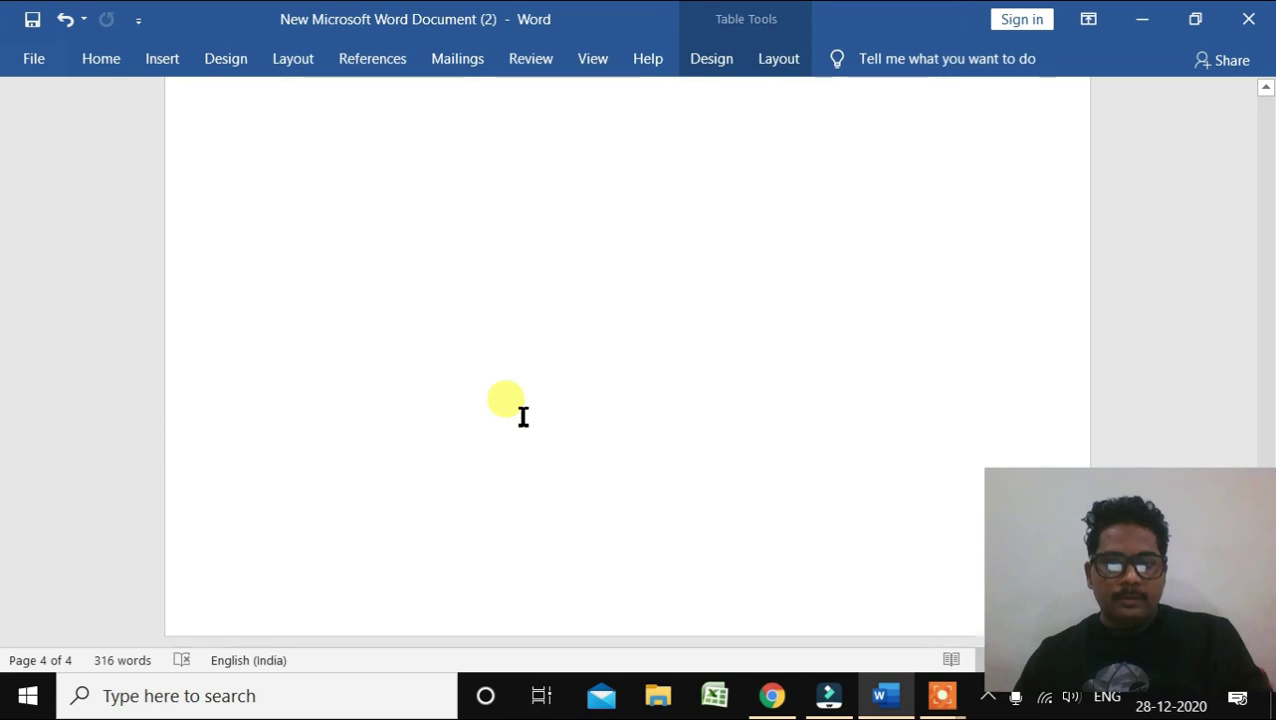
scroll(521, 416, "up", 3)
scroll(519, 405, "up", 4)
scroll(519, 395, "up", 3)
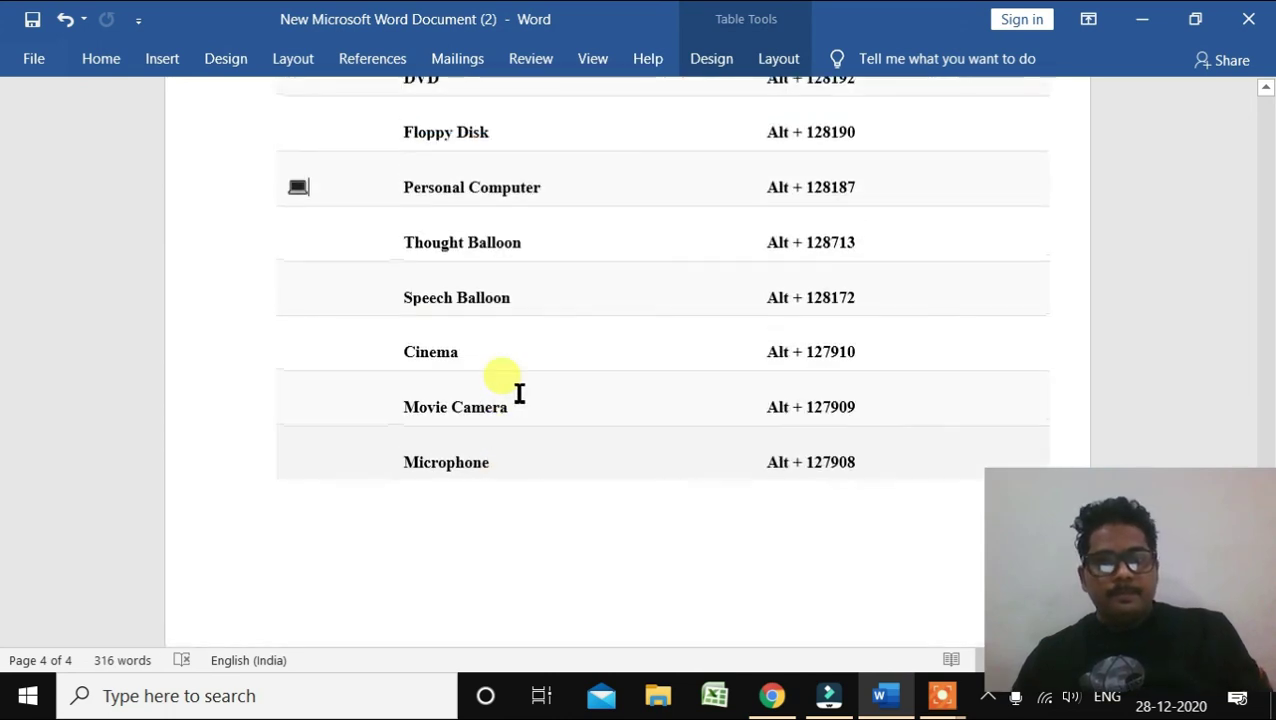
- Insert the cinema (Alt+127910), movie camera (Alt+127909) and microphone (Alt+127908) symbols in their rows' Symbol cells
left_click(337, 260)
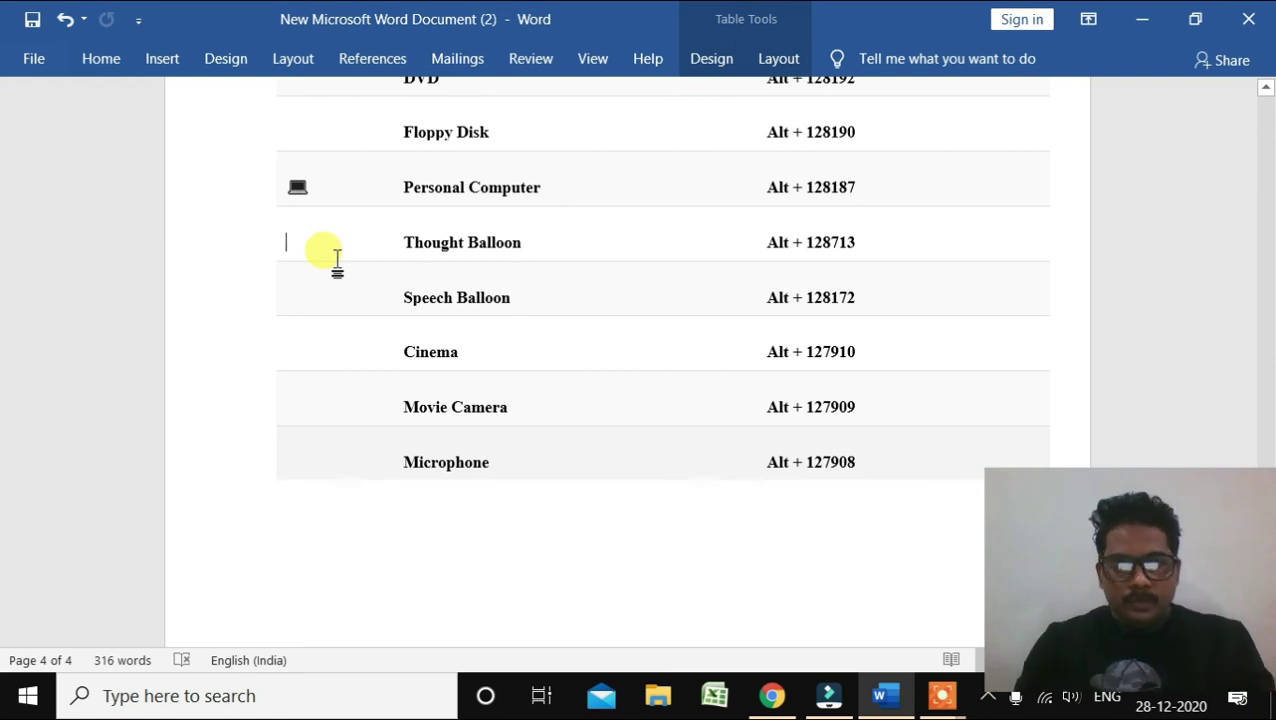
left_click(344, 365)
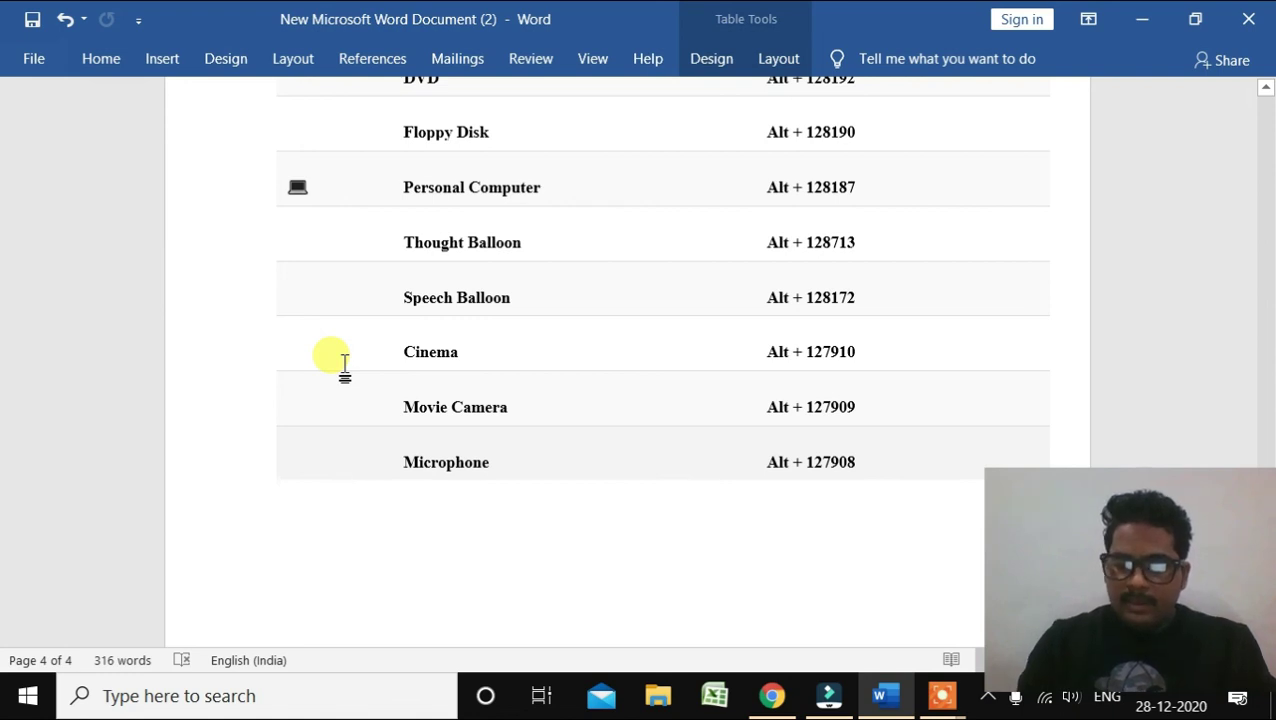
type("🎦")
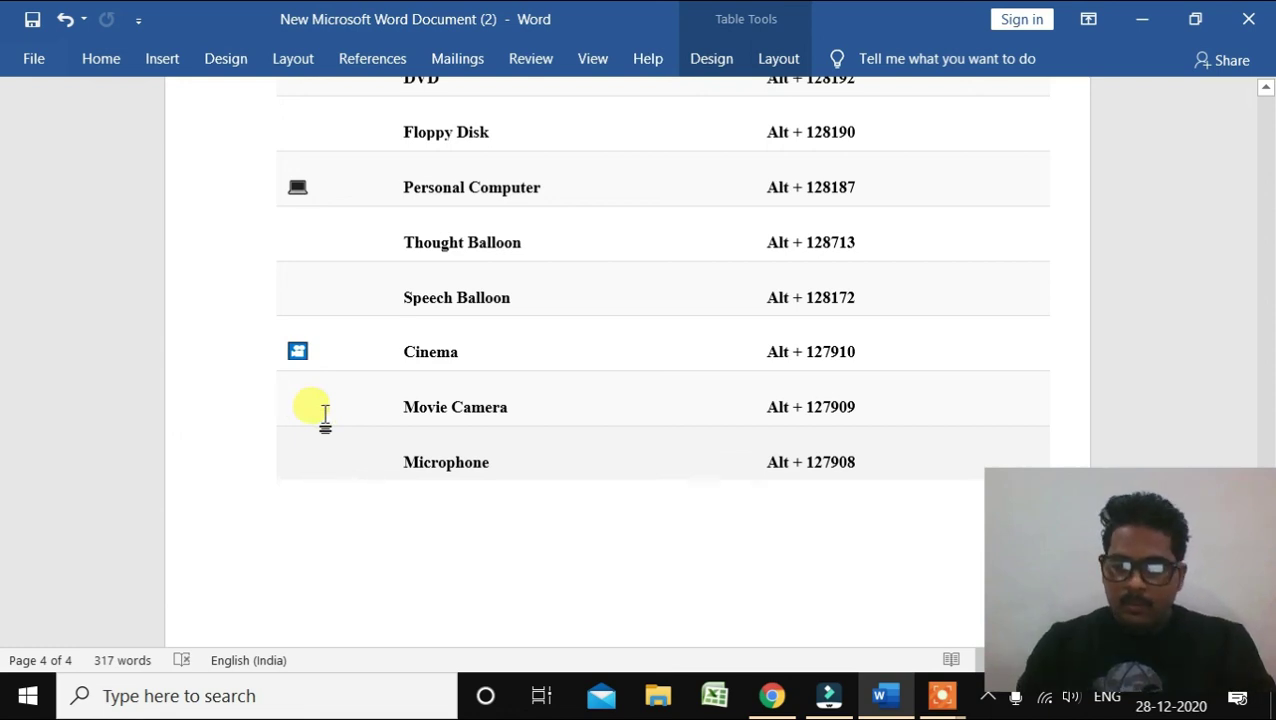
type("🎥")
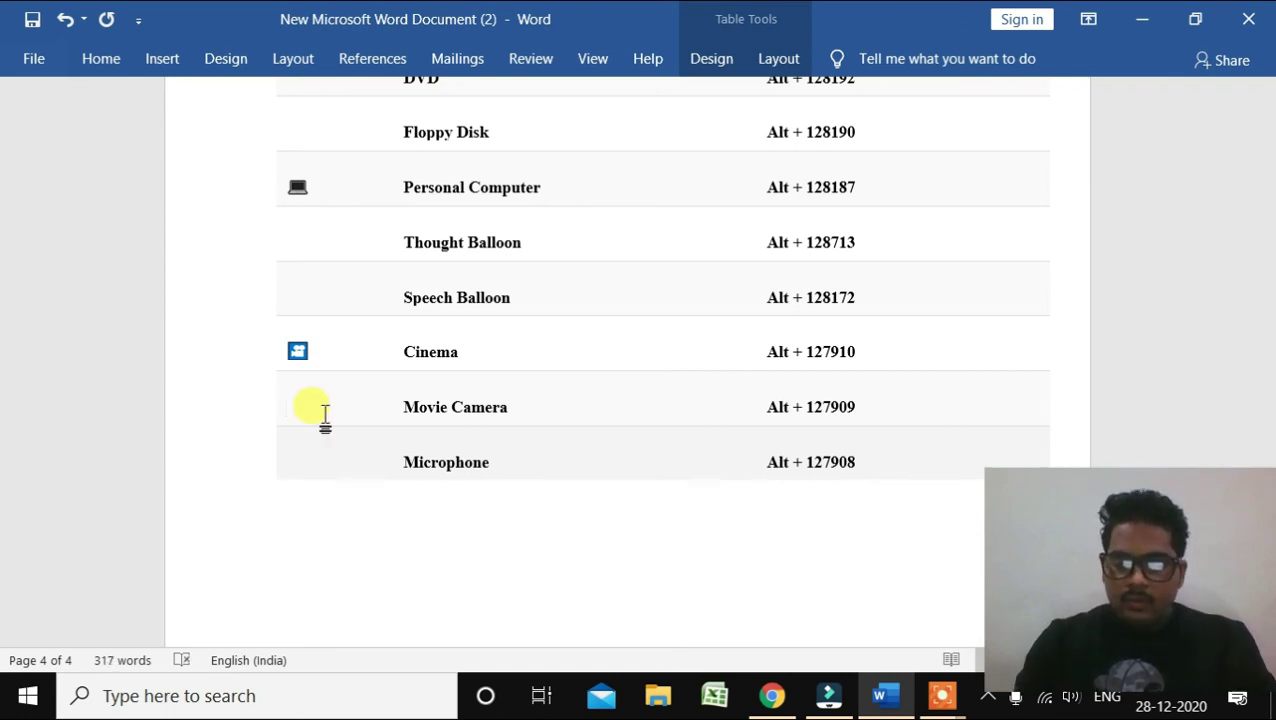
type("🎥")
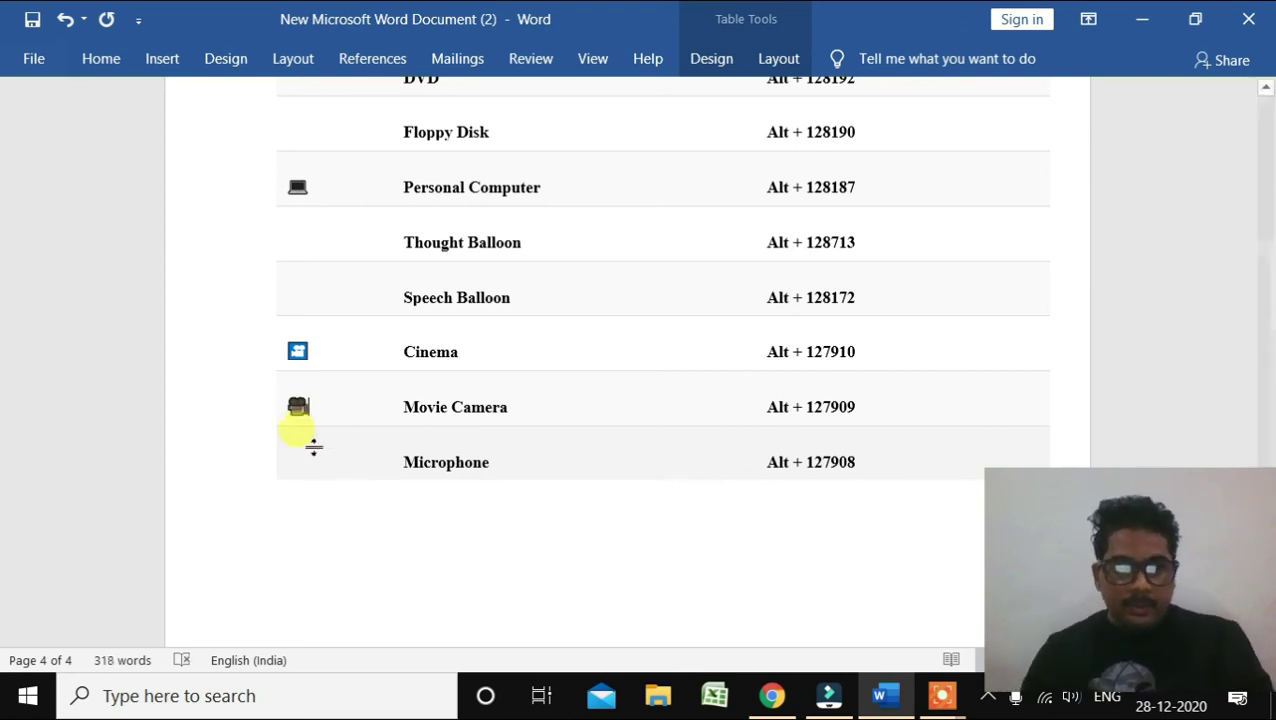
left_click(312, 460)
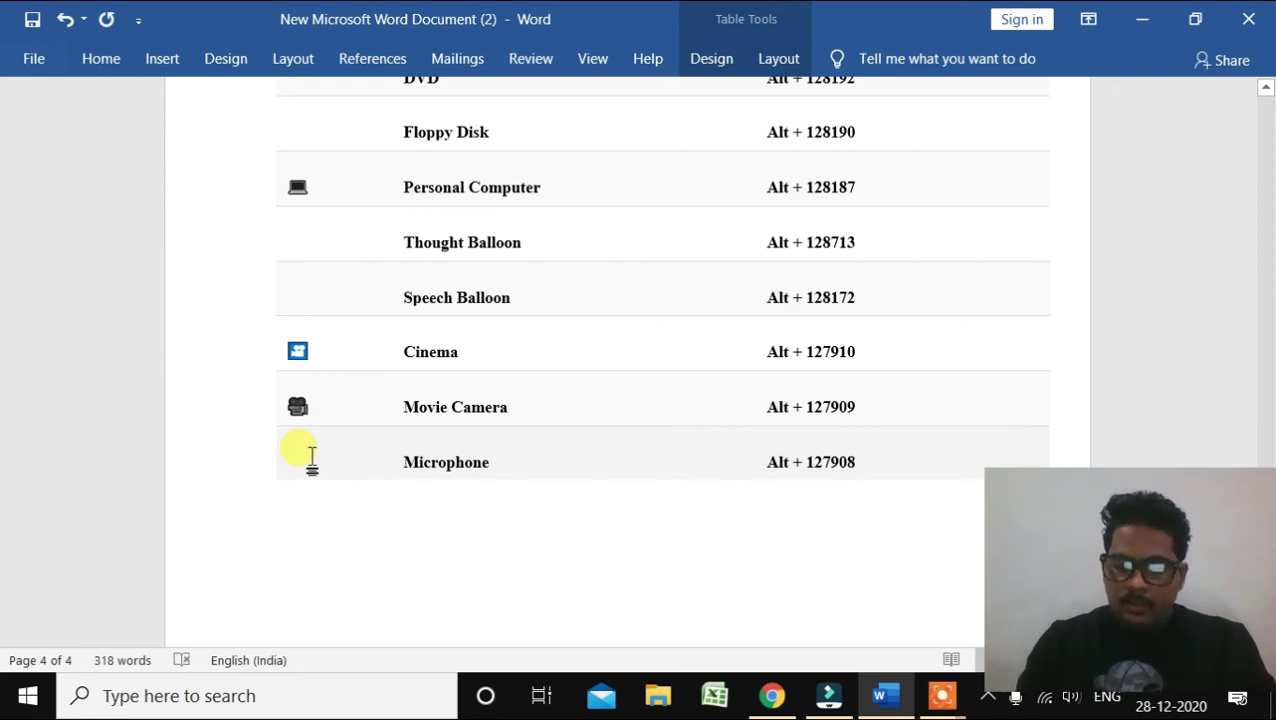
type("🎤")
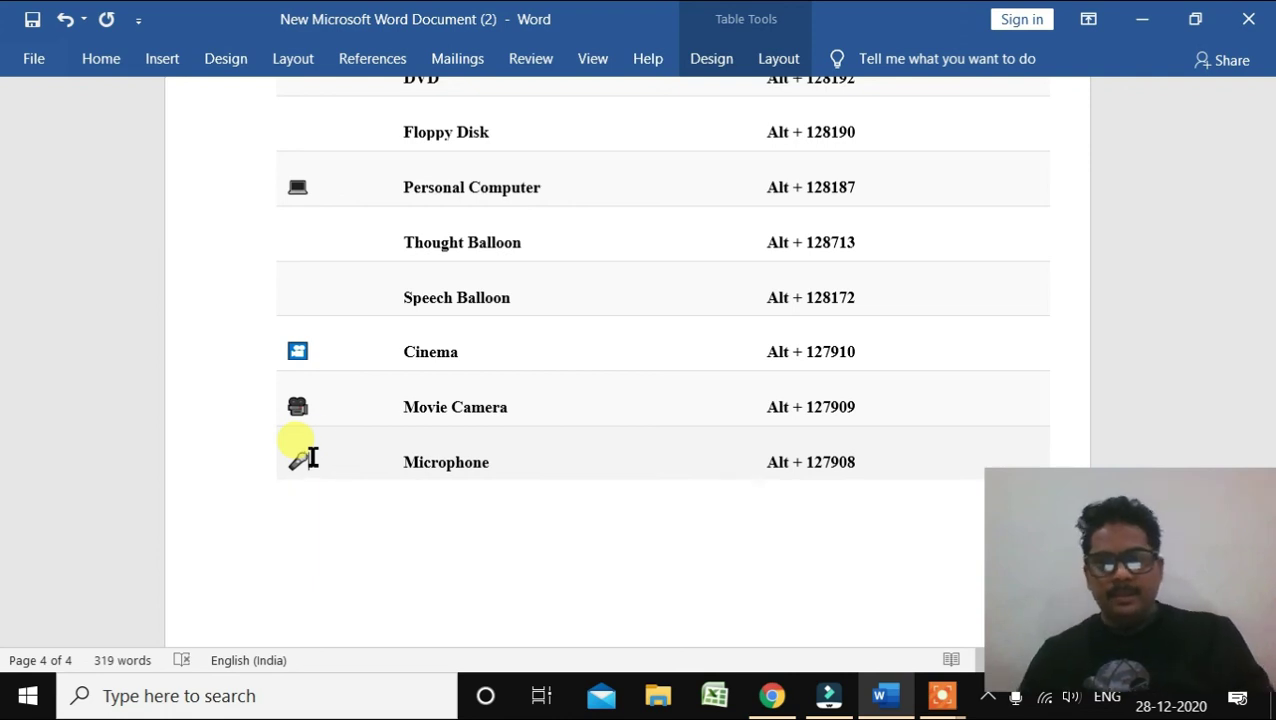
scroll(340, 458, "up", 1)
scroll(460, 460, "up", 1)
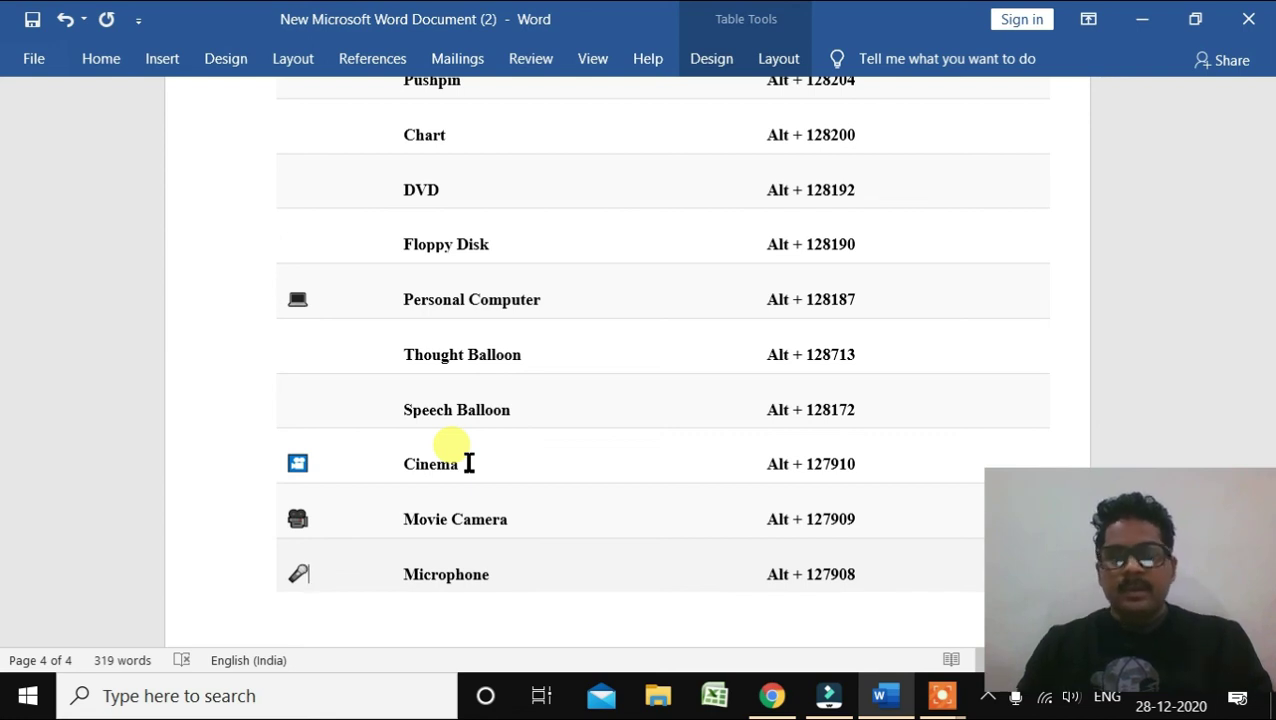
- Jump to the top of page 1 with Ctrl+Home to show the first titled table
key("ctrl+Home")
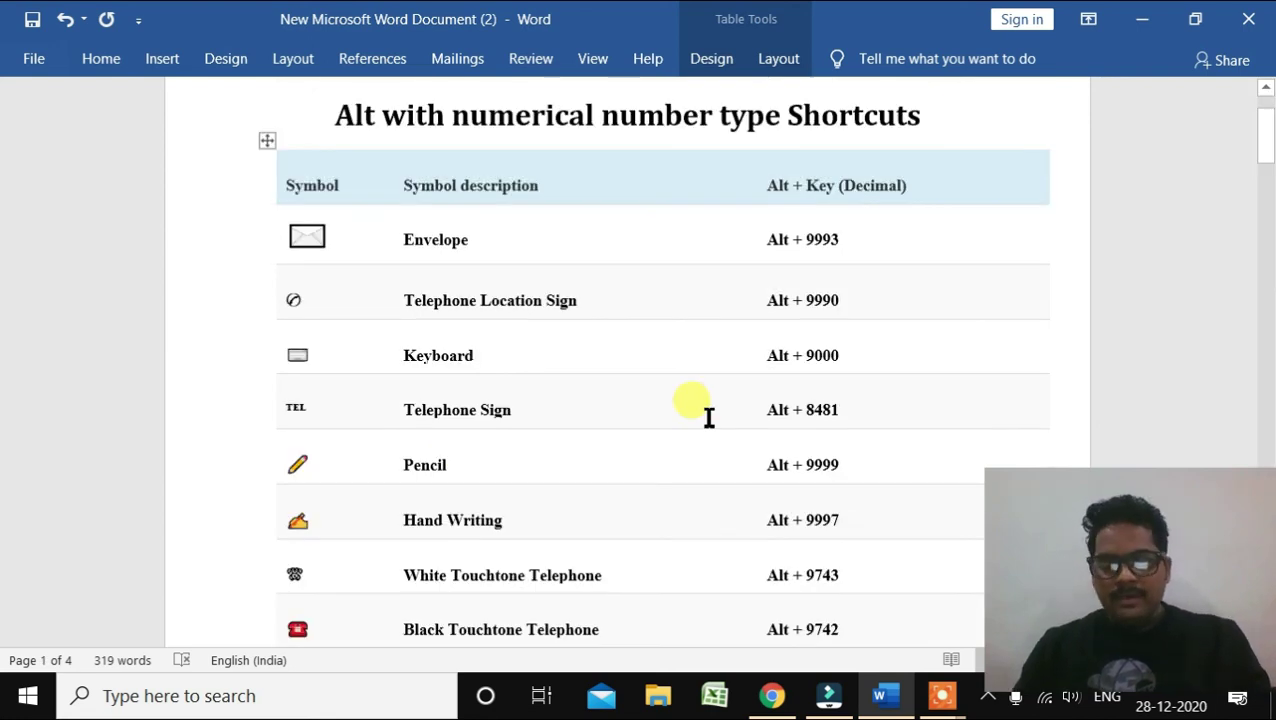